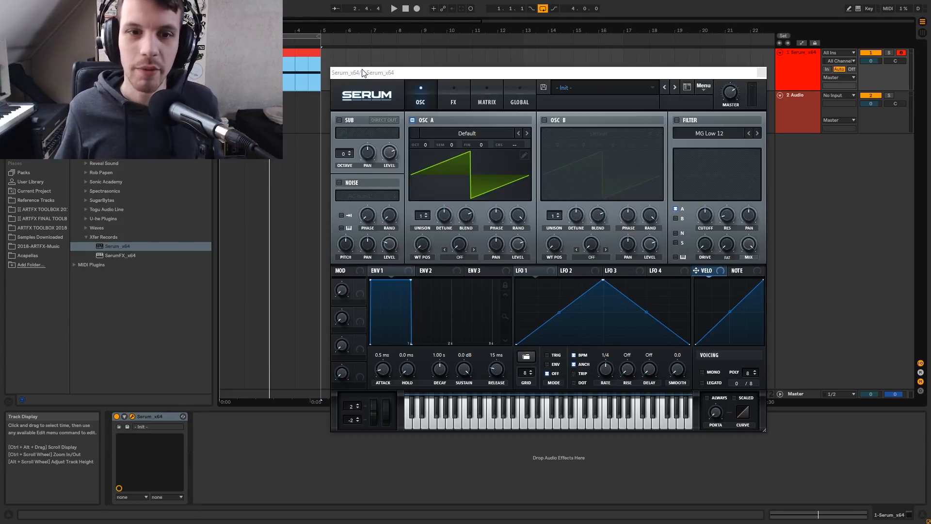
Step: Load the Analog_BD_Sin wavetable into oscillator A
click(473, 134)
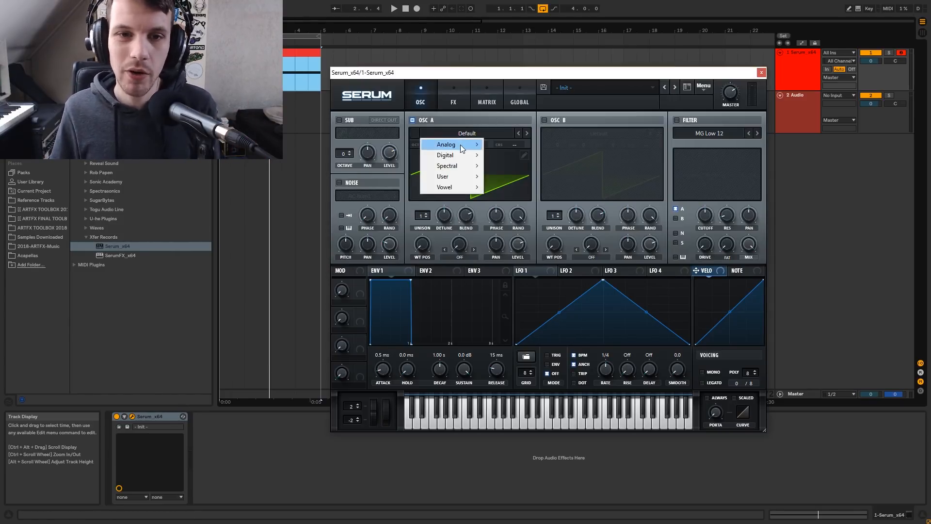
mouse_move(460, 145)
click(508, 159)
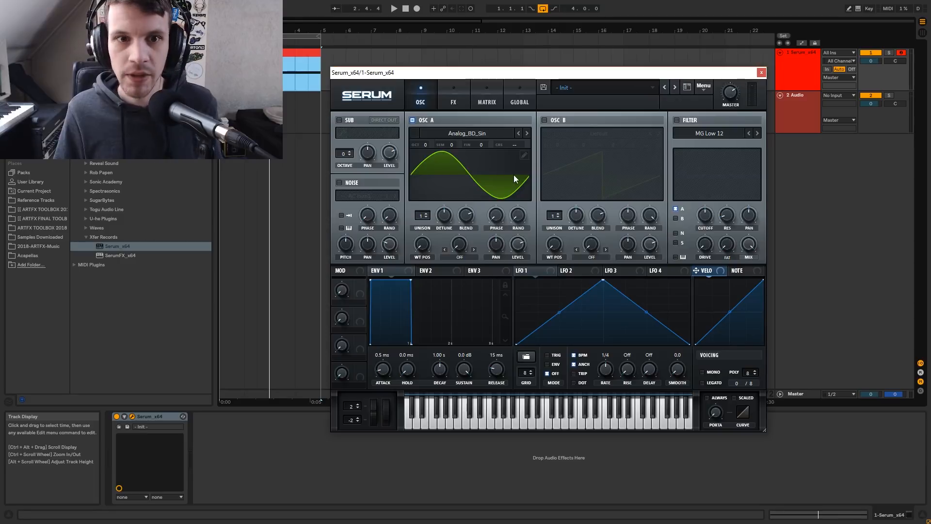
Step: Reshape LFO 1 into a steep curved decay that starts at maximum and reaches zero at the middle of the grid
drag(603, 282, 478, 231)
drag(605, 314, 603, 385)
double_click(602, 331)
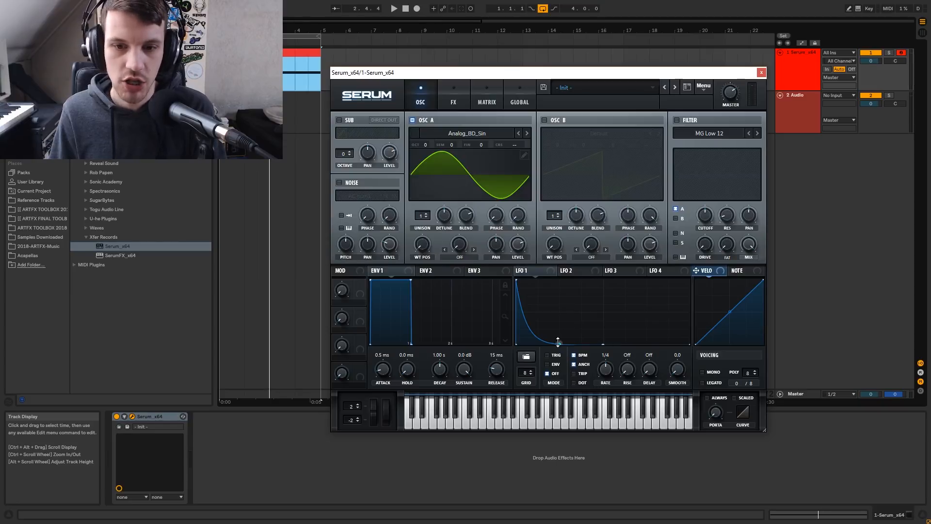
mouse_move(558, 343)
mouse_down()
mouse_move(549, 321)
mouse_move(544, 336)
mouse_up()
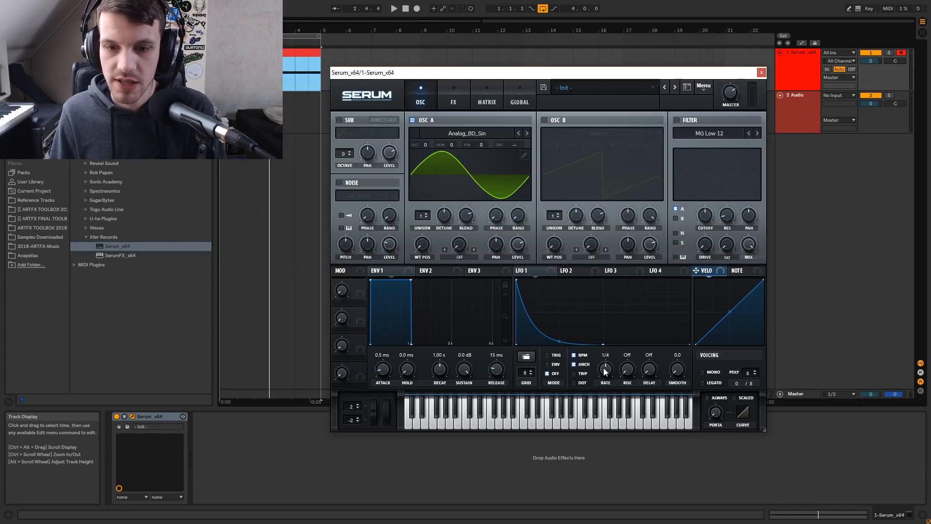
Step: Set LFO 1 to a 1/8 rate and trigger mode
drag(605, 371, 609, 367)
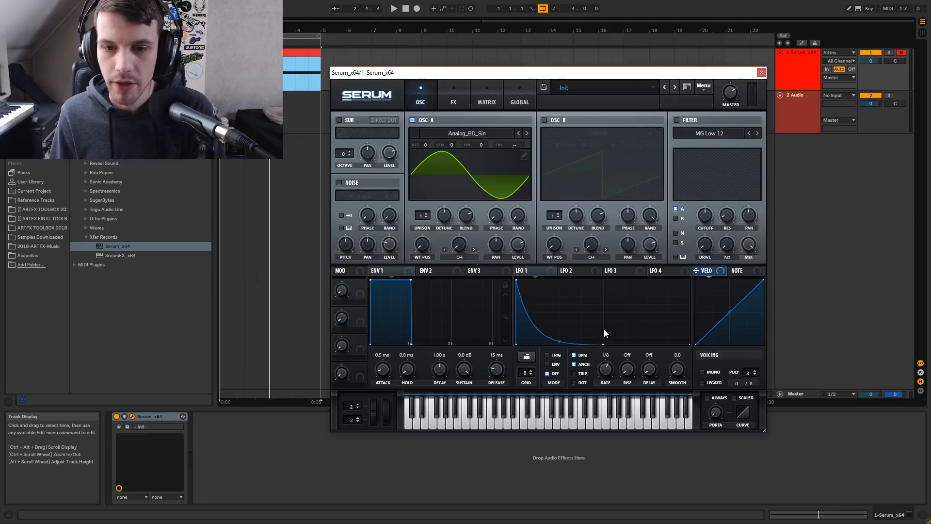
mouse_move(603, 318)
mouse_down()
mouse_move(668, 314)
mouse_move(685, 336)
mouse_move(586, 324)
mouse_up()
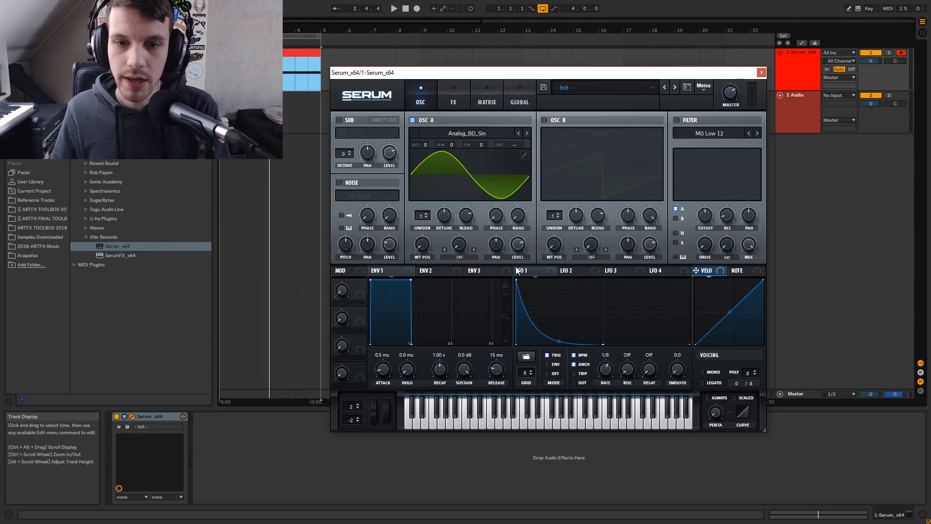
Step: Route LFO 1 to the global master tuning in the first row of the modulation matrix
click(520, 98)
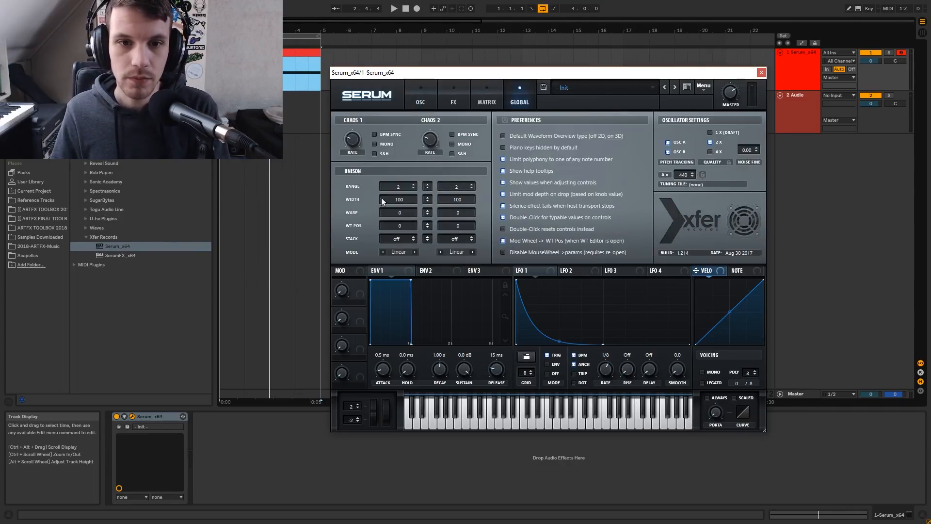
click(487, 99)
click(368, 133)
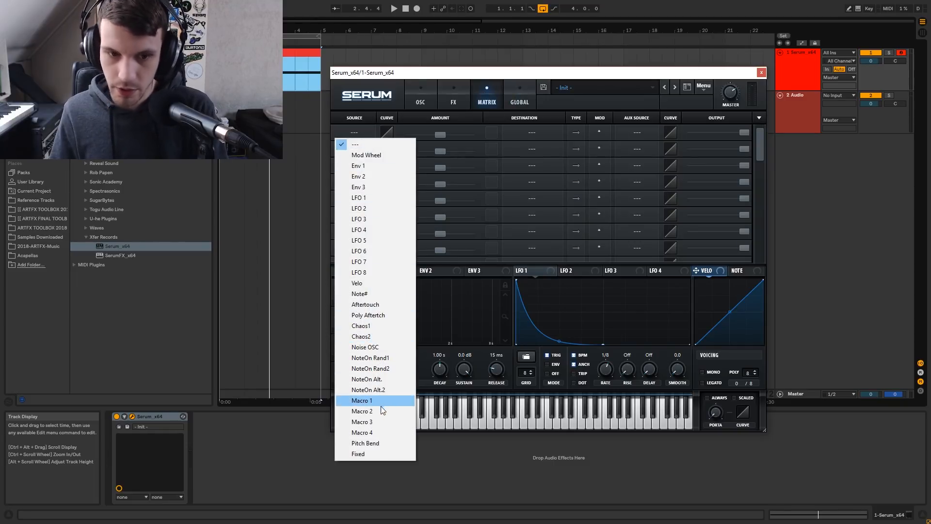
click(372, 197)
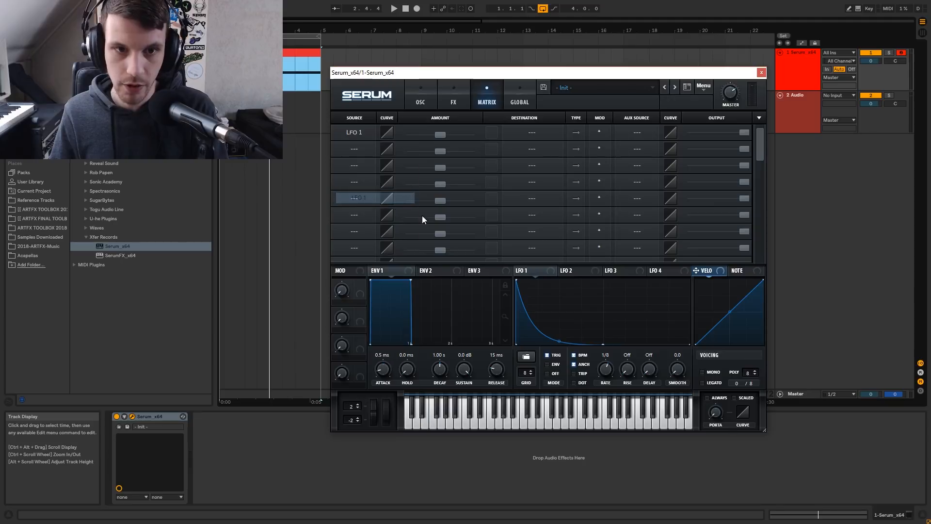
click(530, 132)
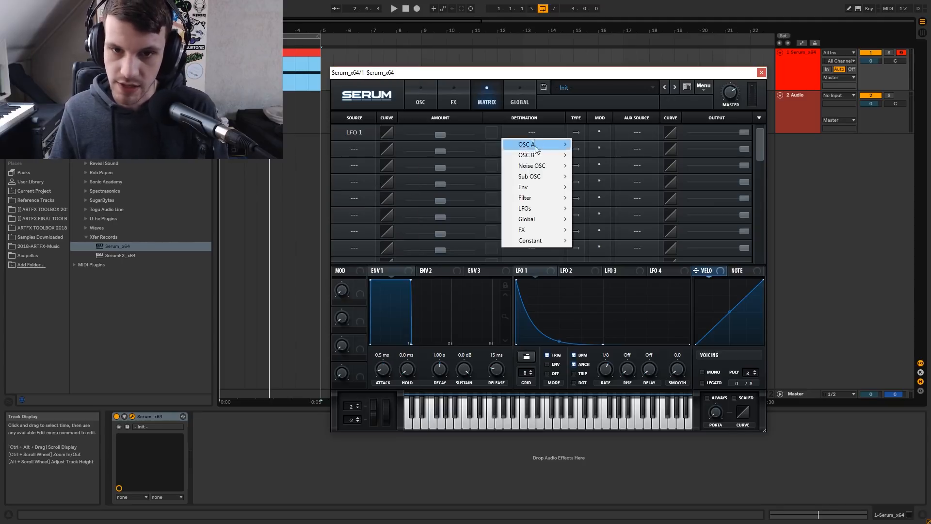
mouse_move(540, 220)
click(599, 219)
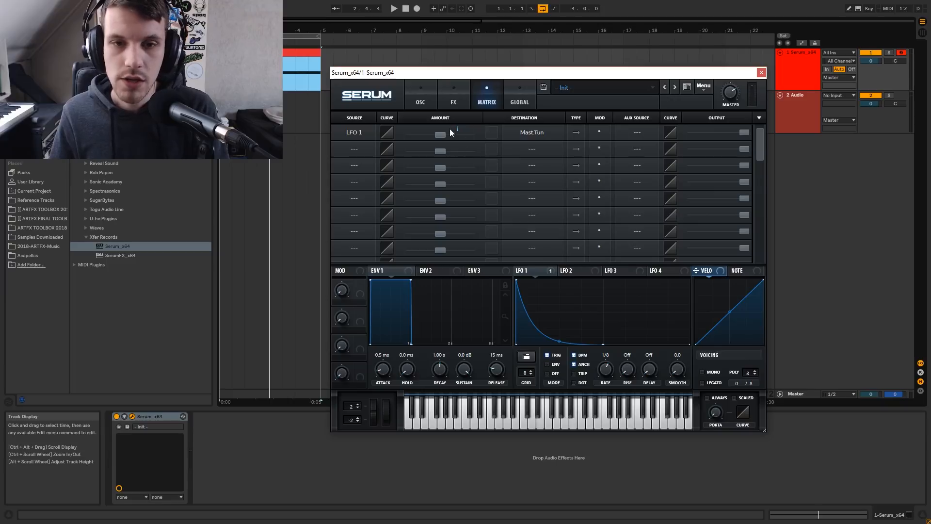
Step: Audition different LFO 1 to master tuning amounts and set the amount to 24
drag(441, 135, 456, 133)
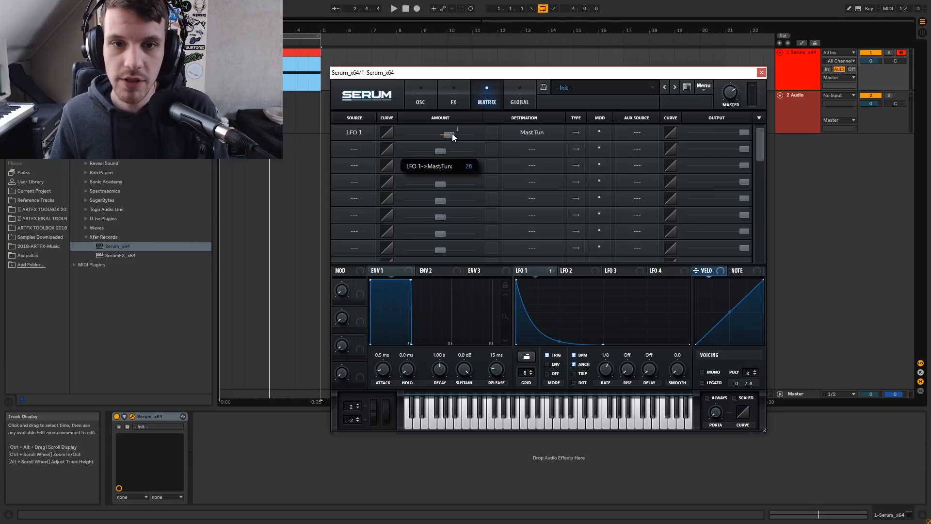
key(space)
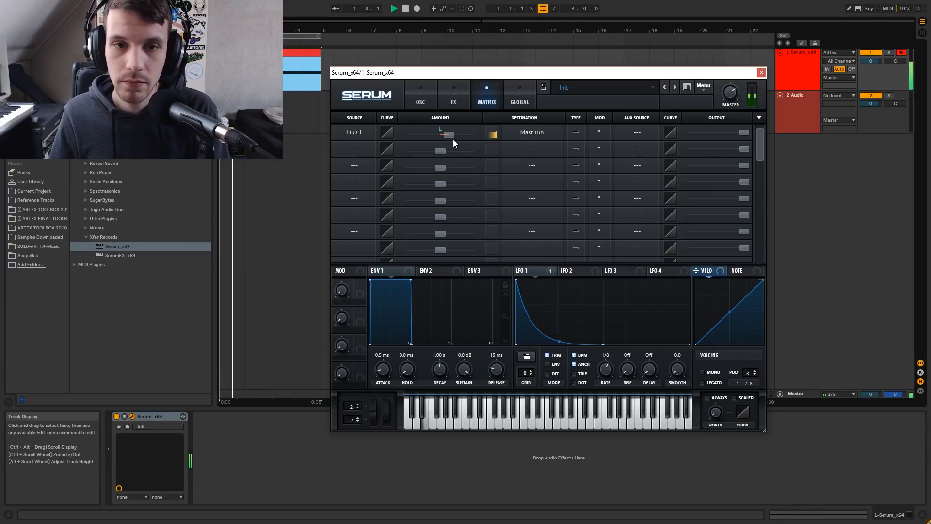
key(space)
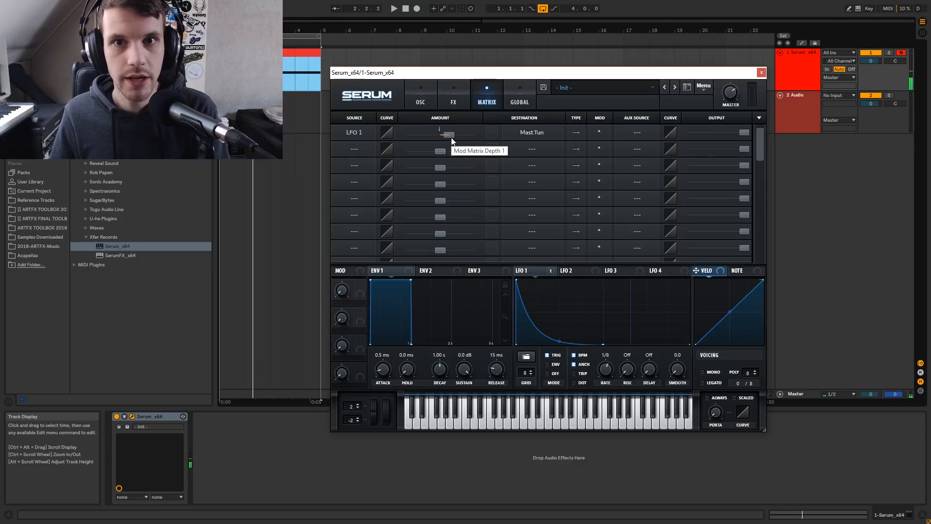
mouse_move(450, 137)
mouse_down()
mouse_move(462, 138)
mouse_move(421, 134)
mouse_move(475, 132)
mouse_move(451, 133)
mouse_up()
key(space)
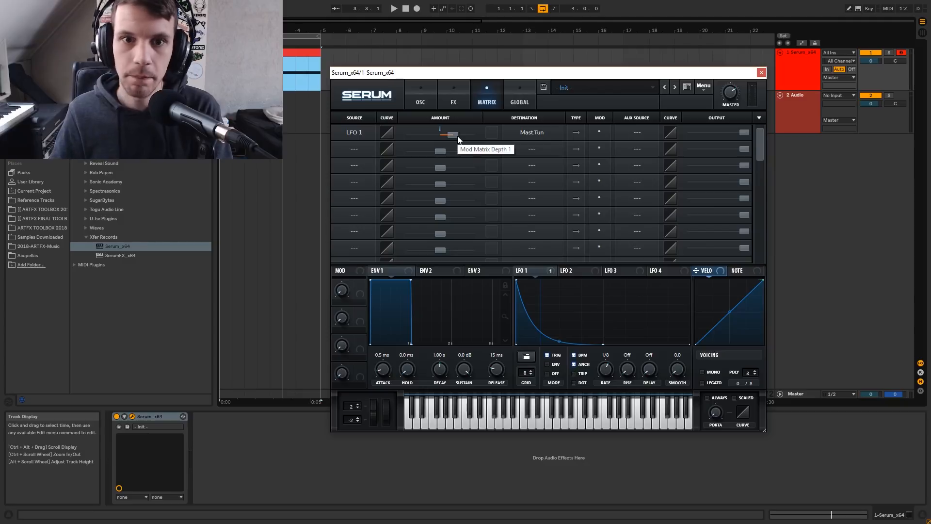
click(451, 135)
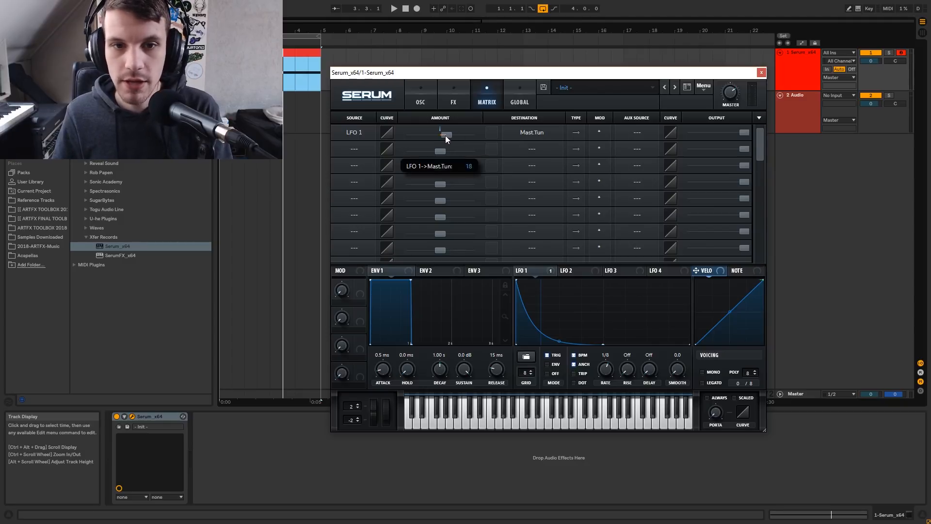
drag(448, 135, 447, 136)
key(space)
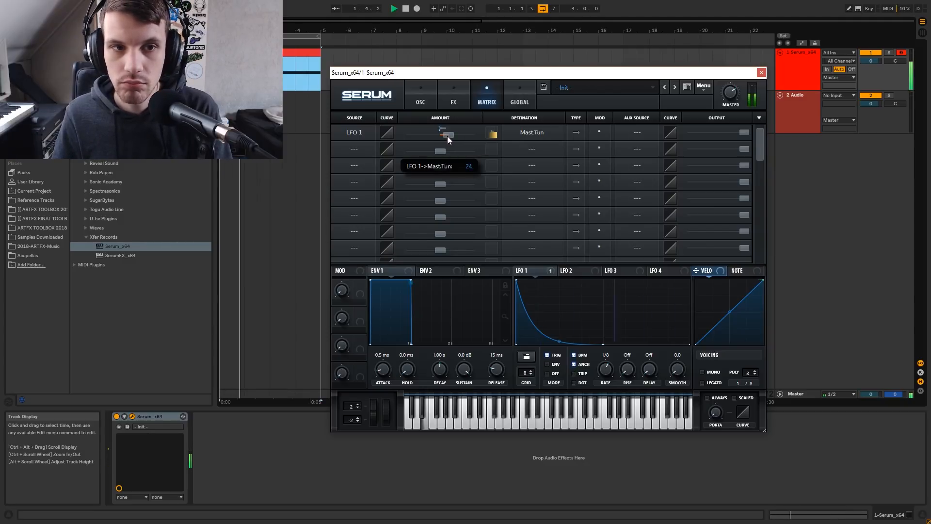
key(space)
key(space)
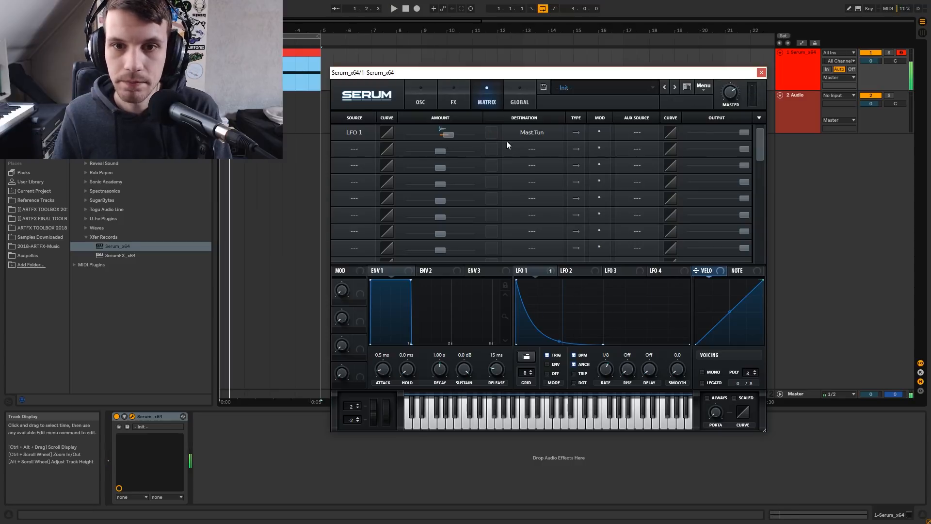
Step: Set oscillator A's octave to -1 and its warp mode to Flip
click(430, 96)
drag(426, 143, 426, 148)
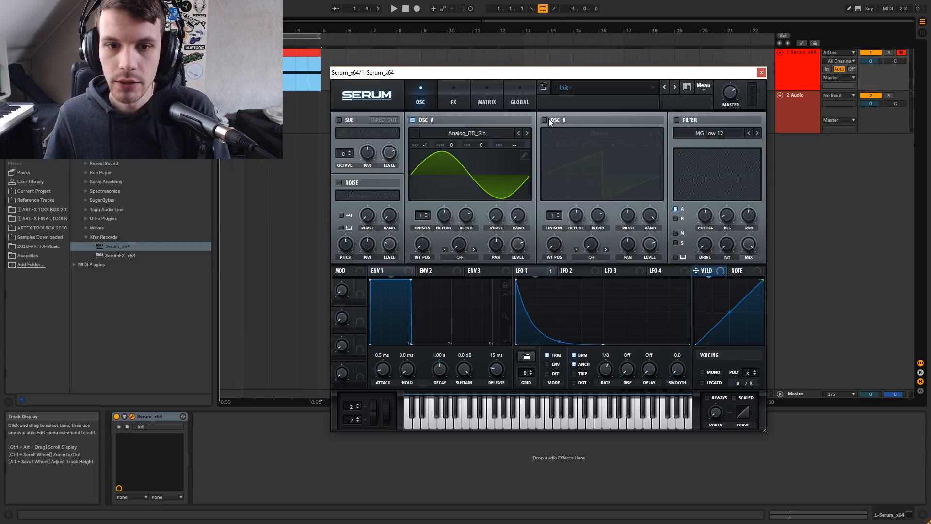
click(454, 253)
click(461, 255)
click(461, 258)
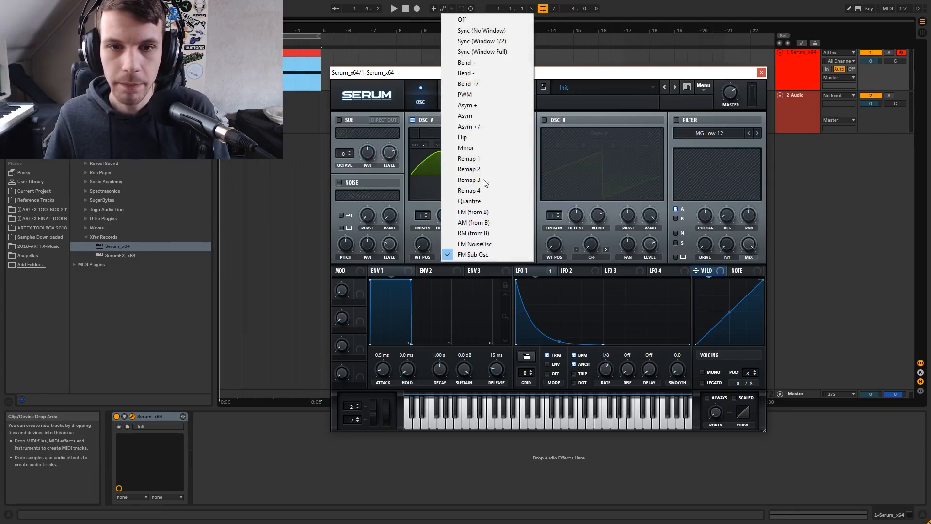
click(481, 139)
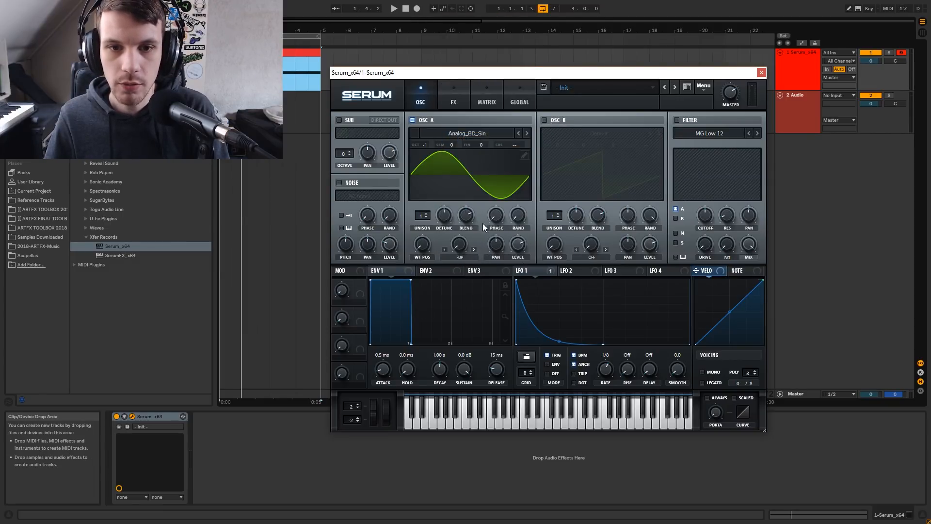
Step: Adjust oscillator A's Flip warp amount so the sine flips near the start of its cycle, and play the loop
mouse_move(459, 246)
mouse_down()
mouse_move(464, 196)
mouse_move(458, 244)
mouse_up()
key(space)
key(space)
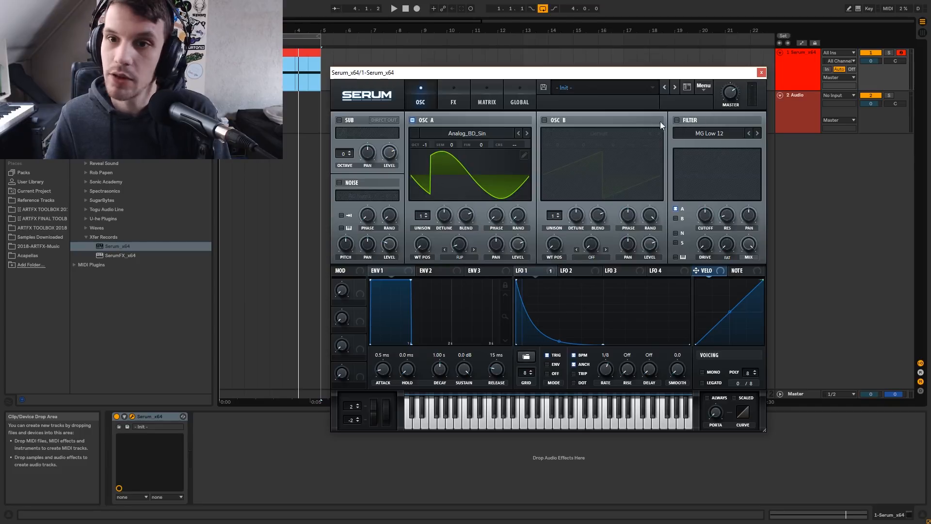
Step: Enable the MG Low 12 filter on oscillator A and lower its cutoff while auditioning the loop
click(678, 120)
drag(706, 217, 705, 240)
key(space)
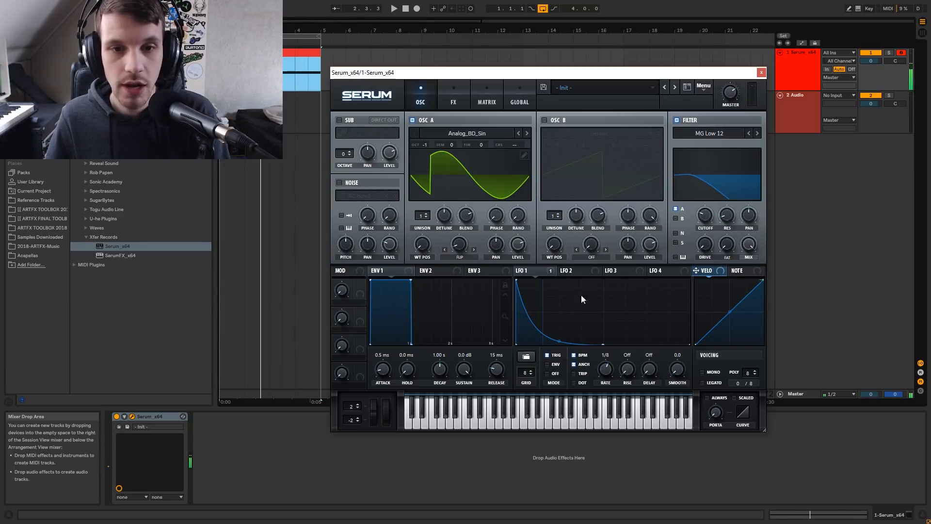
Step: Reshape LFO 2 into a falling ramp from maximum to zero across the first of the eight grid divisions
click(580, 270)
drag(601, 284, 517, 281)
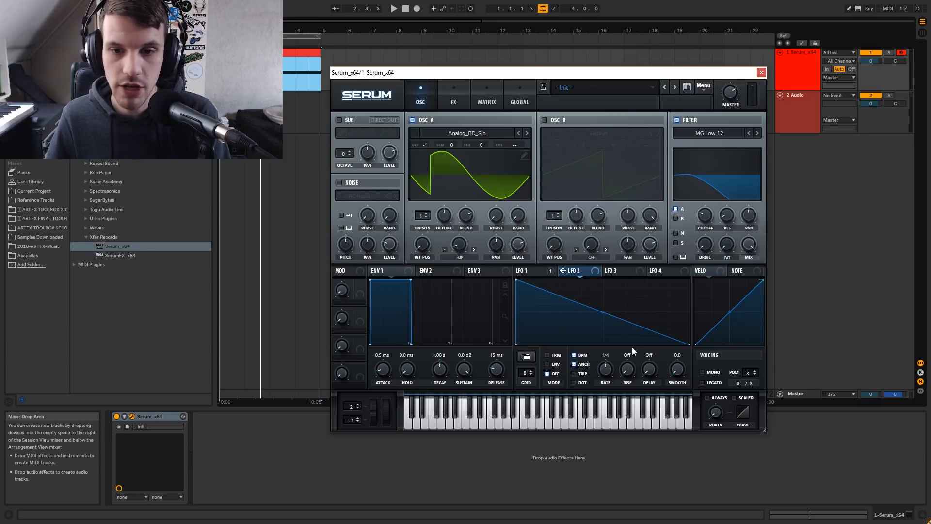
double_click(540, 331)
drag(540, 330, 540, 388)
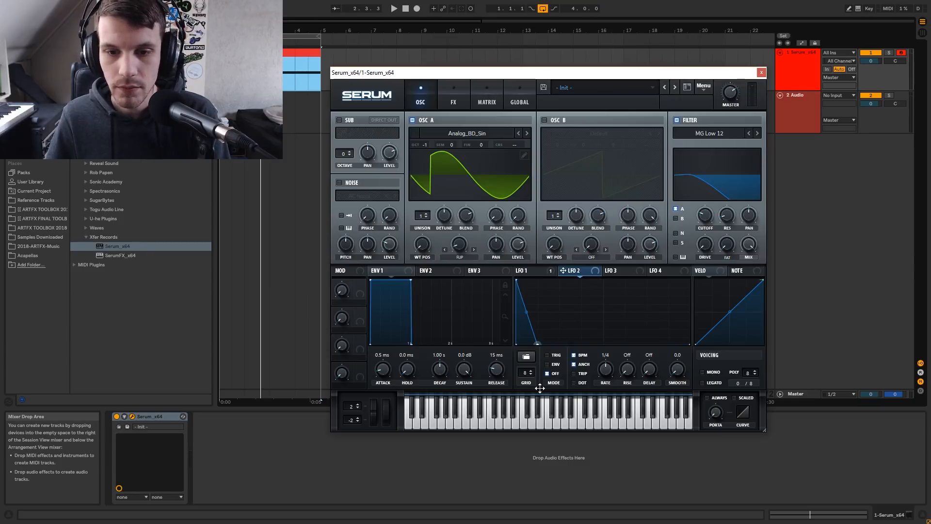
Step: Add matching falling ramps to LFO 2 in the second, third and fourth grid divisions
double_click(555, 307)
drag(555, 307, 537, 280)
double_click(566, 313)
drag(567, 313, 559, 345)
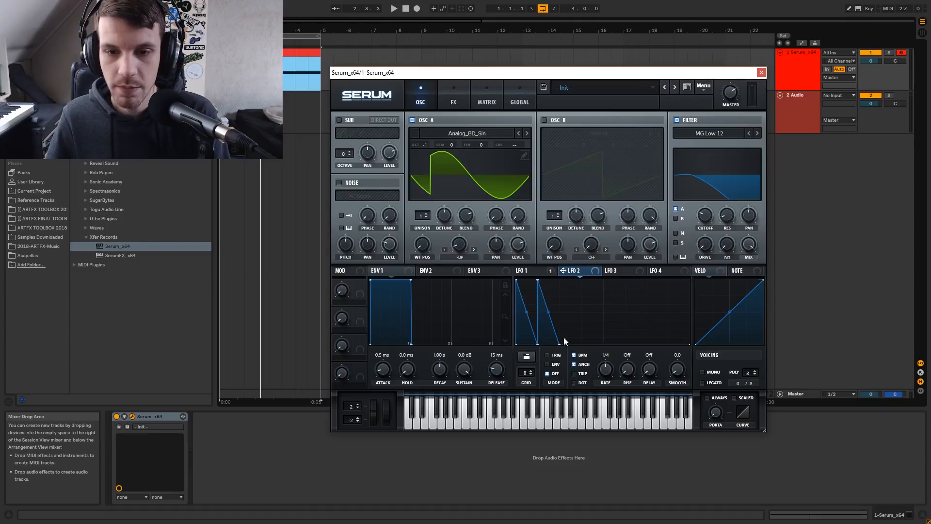
double_click(566, 295)
drag(565, 293, 559, 280)
double_click(586, 325)
drag(586, 326, 581, 345)
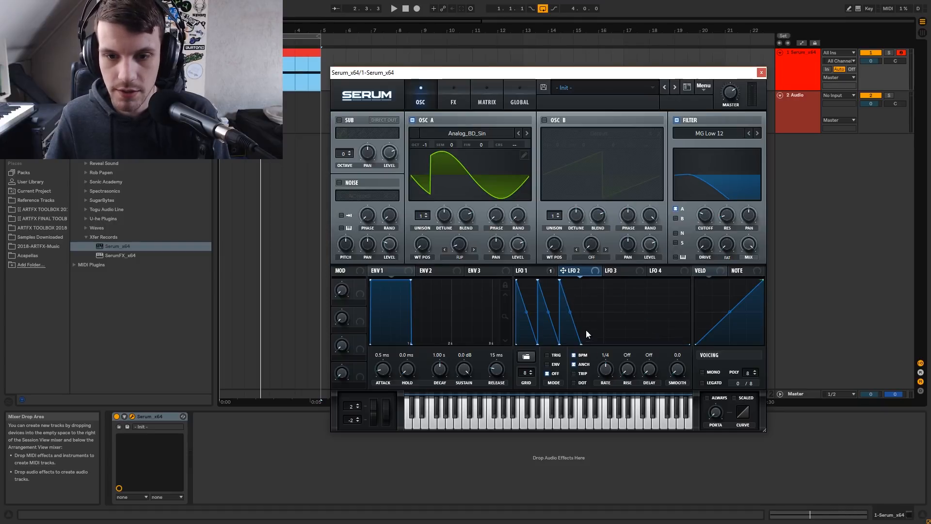
double_click(592, 309)
drag(592, 309, 581, 279)
double_click(609, 322)
drag(609, 322, 602, 345)
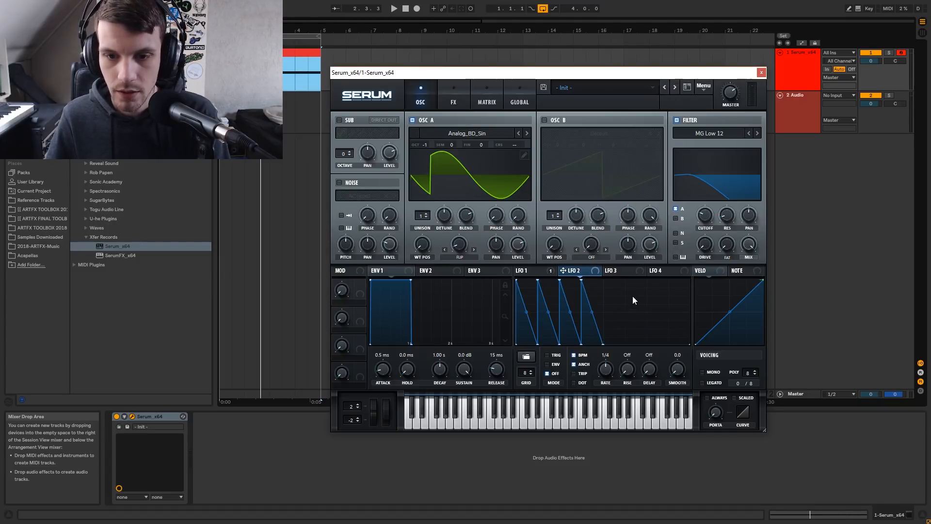
Step: Fill LFO 2's remaining four grid divisions with falling ramps and bend all eight ramps into steep decay curves
double_click(620, 301)
drag(619, 302, 649, 368)
double_click(629, 313)
double_click(648, 332)
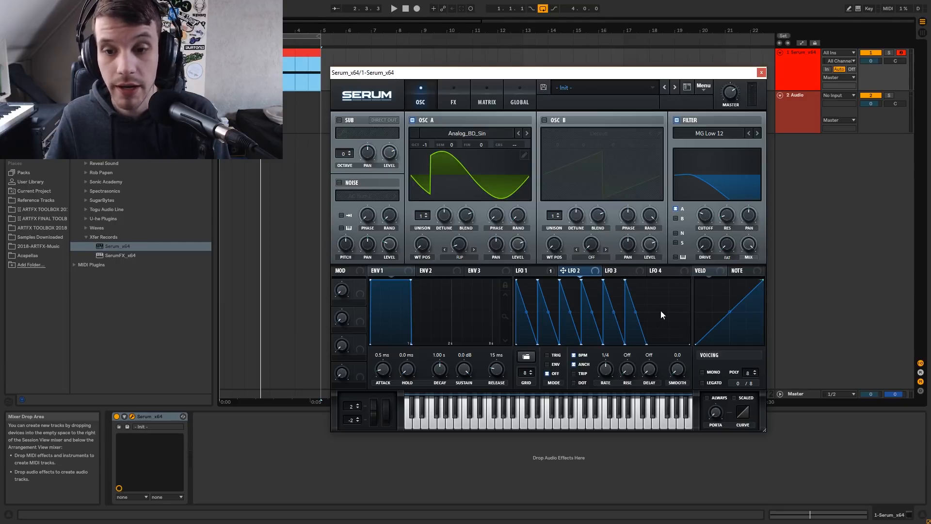
double_click(661, 314)
drag(660, 314, 643, 244)
double_click(667, 336)
drag(667, 336, 667, 372)
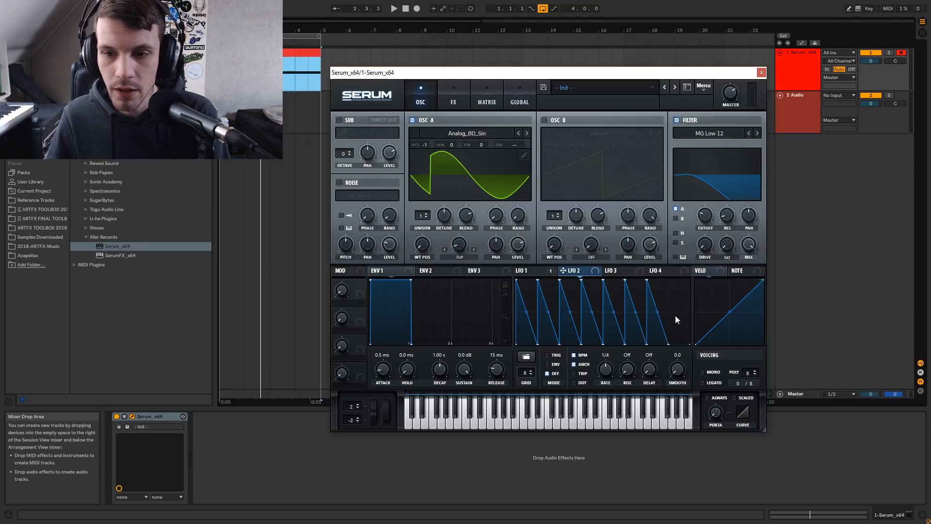
double_click(675, 316)
drag(675, 316, 648, 223)
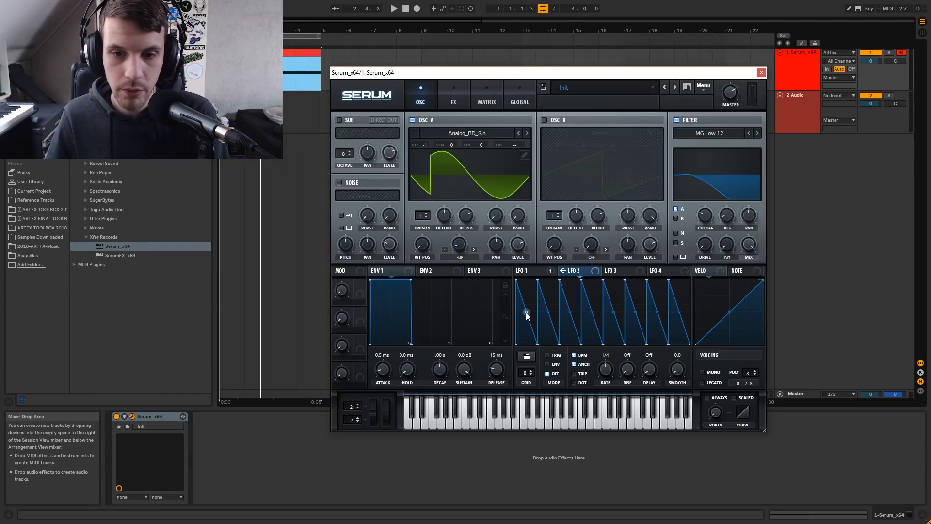
drag(526, 312, 525, 329)
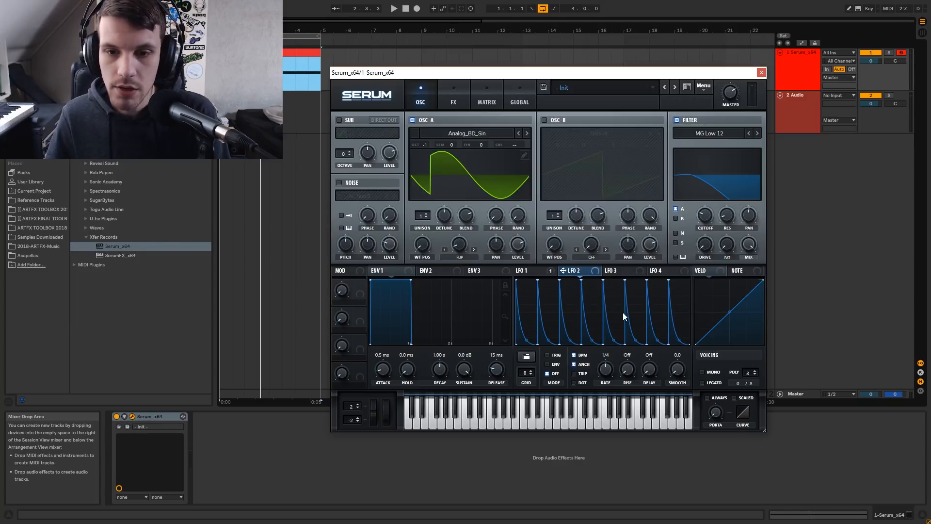
Step: Assign LFO 2 to the filter cutoff with an amount of 35, running in Trig mode at a one-bar rate, and audition the loop
drag(658, 226, 696, 225)
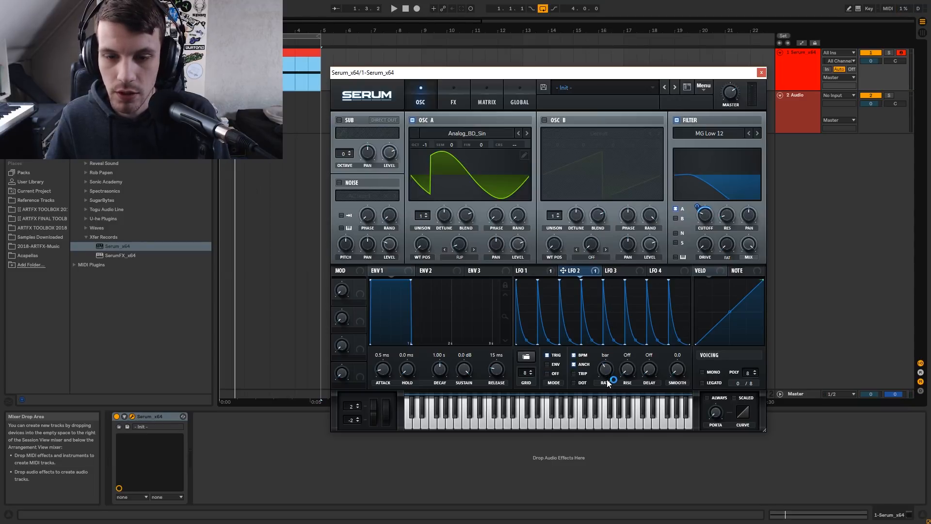
key(space)
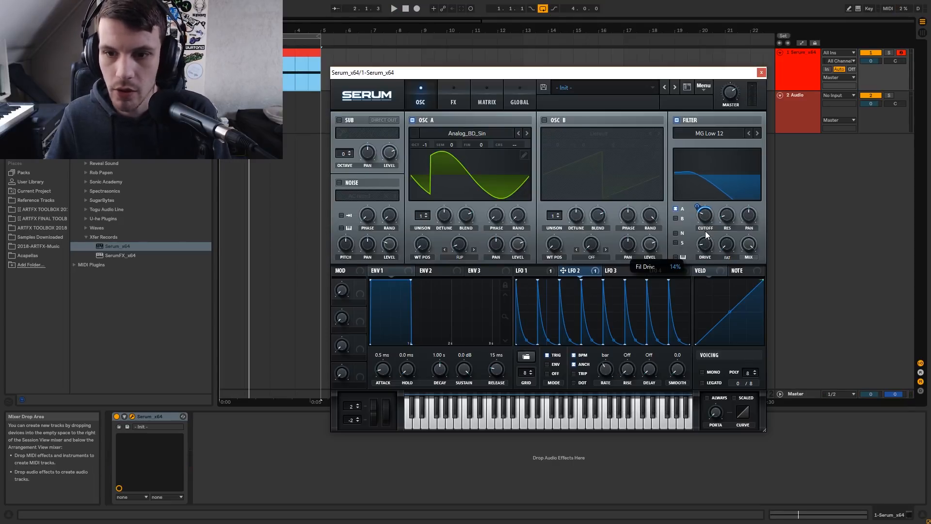
mouse_move(705, 228)
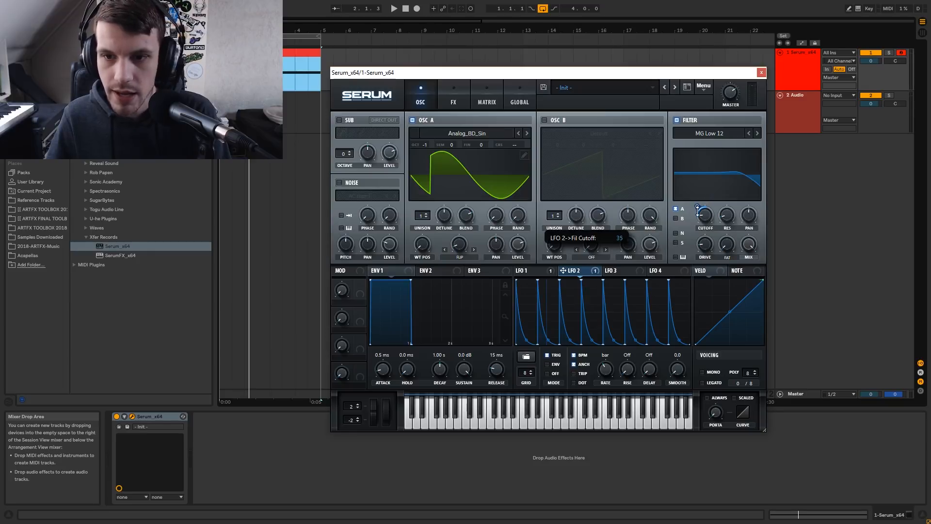
key(space)
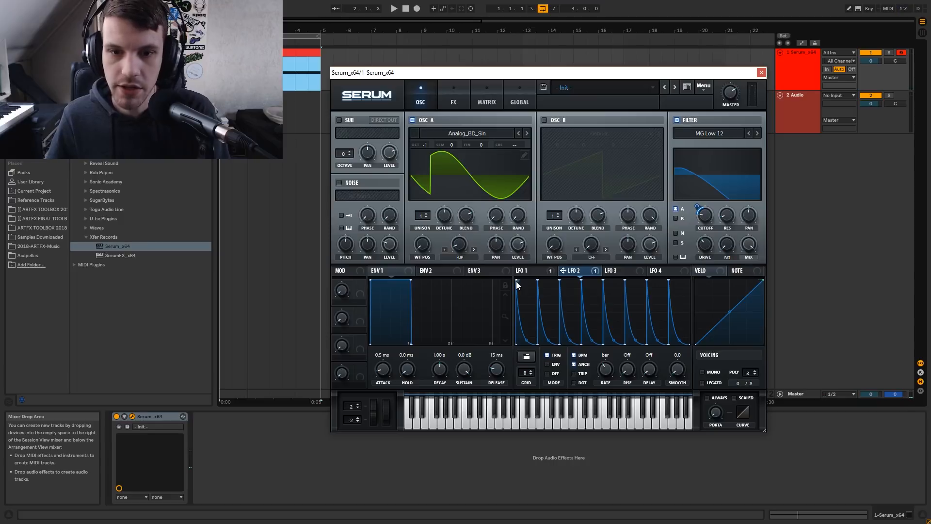
Step: Vary the heights of LFO 2's peaks, leaving the third at maximum, and bend the third and sixth decays into fuller curves while auditioning
drag(516, 283, 529, 304)
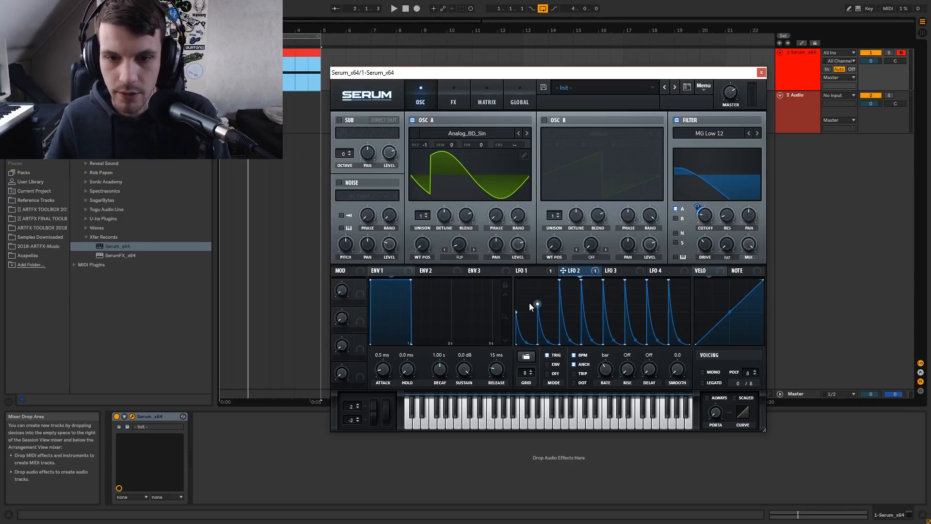
drag(569, 339, 569, 298)
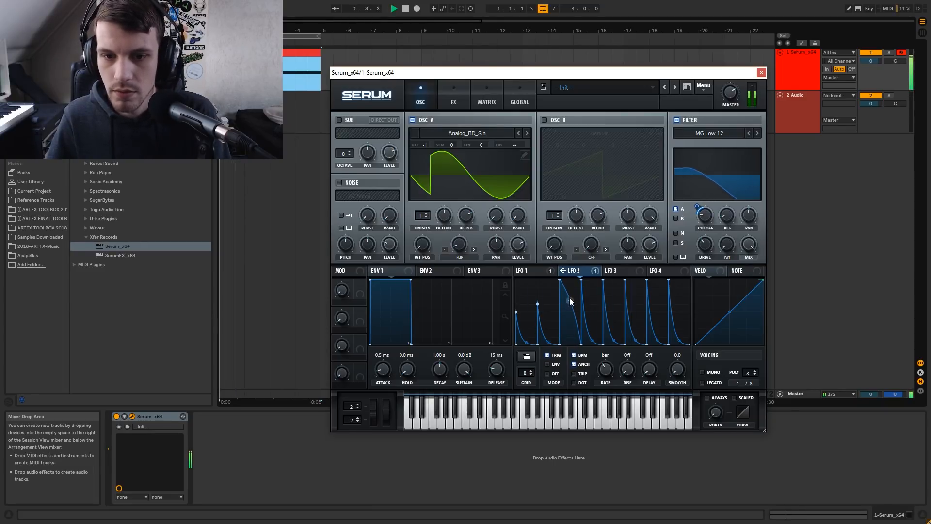
drag(579, 282, 625, 295)
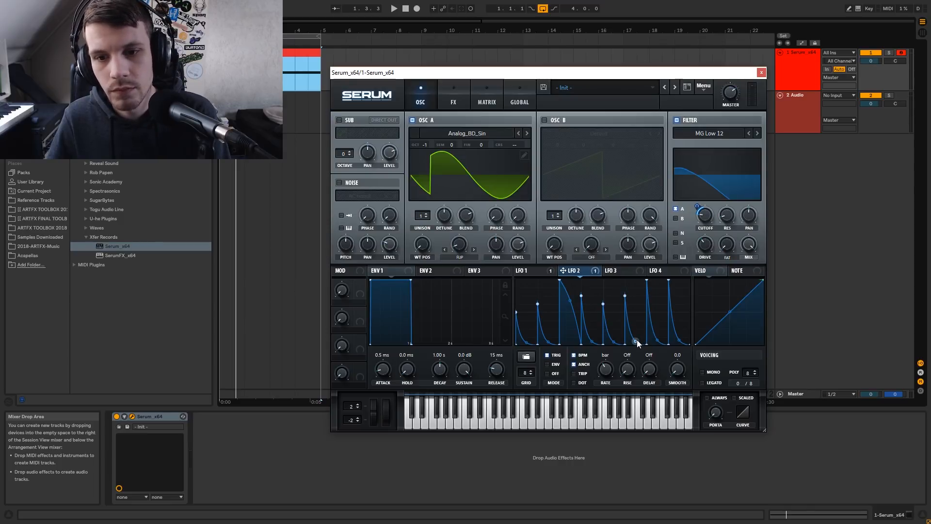
drag(636, 341, 633, 325)
key(space)
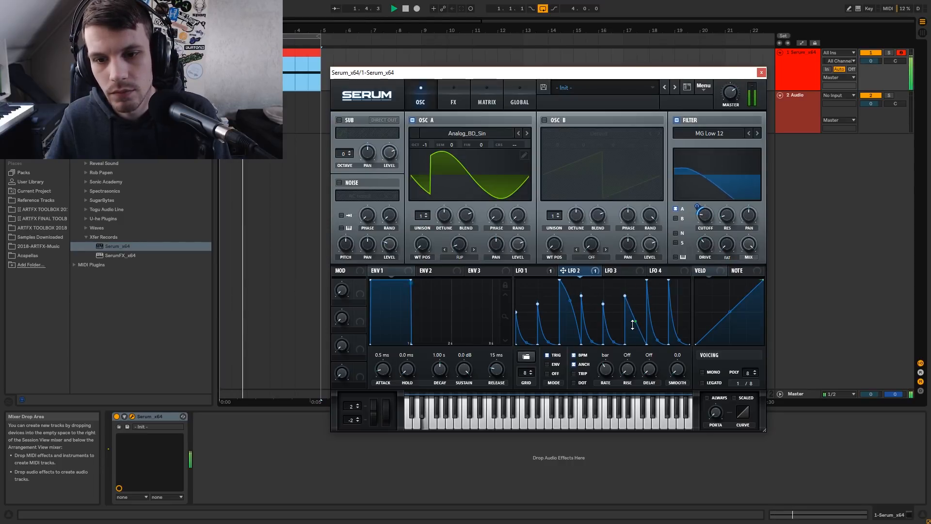
drag(620, 291, 668, 299)
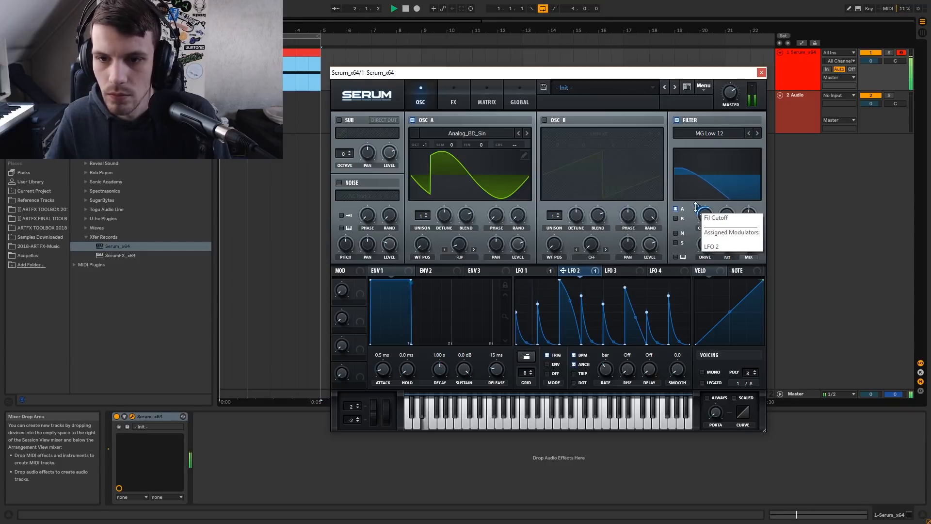
key(space)
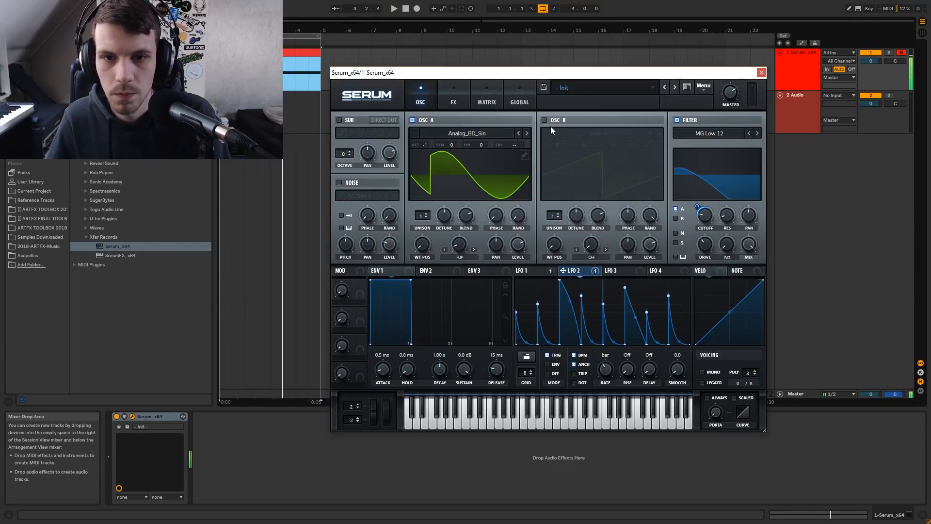
Step: Enable oscillator B through the filter with two unison voices, reduce its detune, and audition it at octave 0 after trying octave -1
click(544, 120)
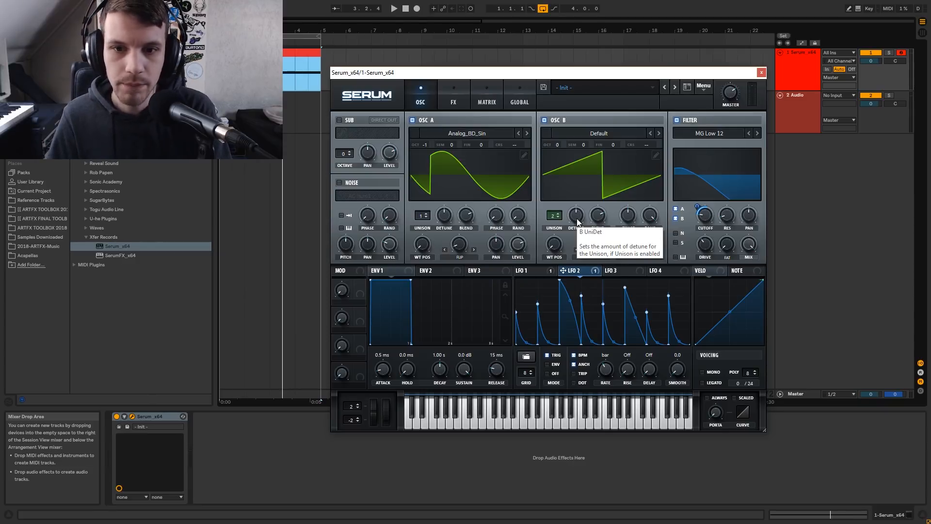
mouse_move(577, 222)
mouse_down()
mouse_move(579, 213)
mouse_move(578, 230)
mouse_up()
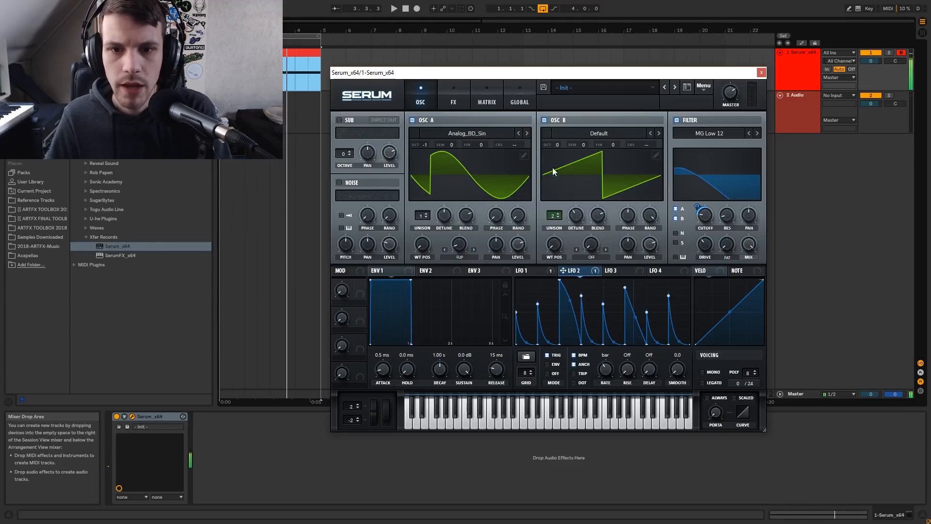
drag(556, 144, 560, 165)
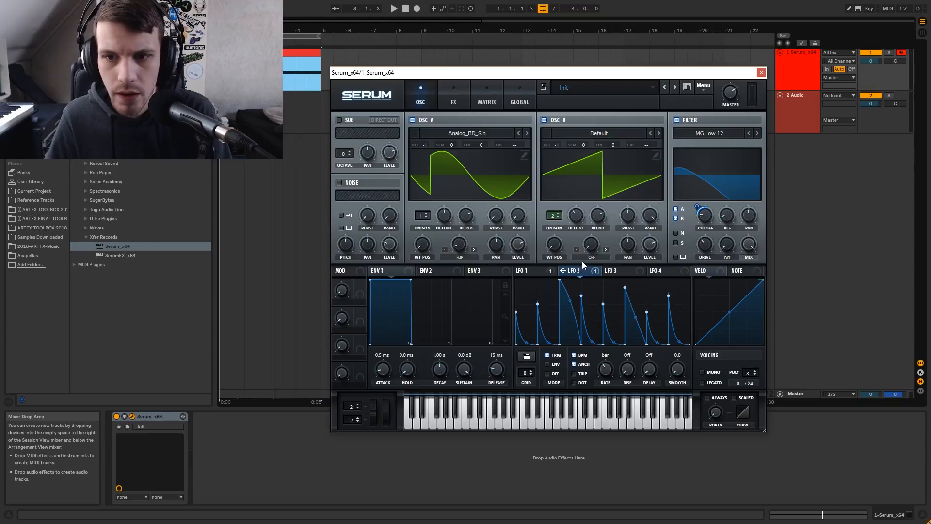
double_click(557, 144)
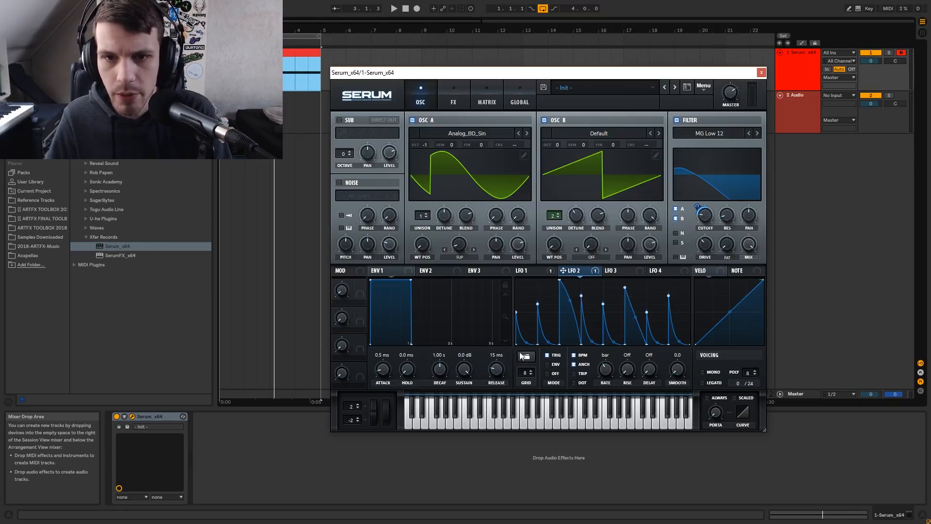
key(space)
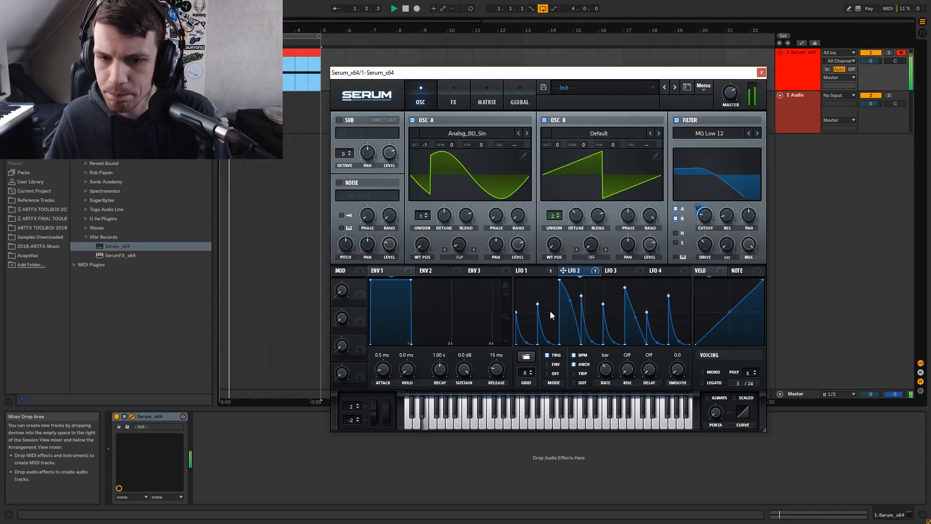
key(space)
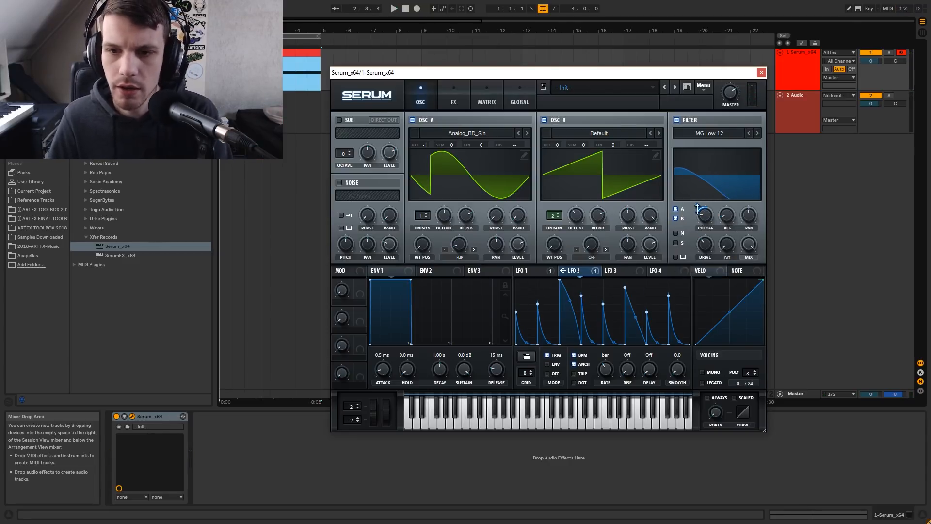
Step: Increase LFO 2's modulation of the filter cutoff and set the base cutoff to about 28 Hz while auditioning
mouse_move(697, 209)
drag(697, 209, 697, 202)
key(space)
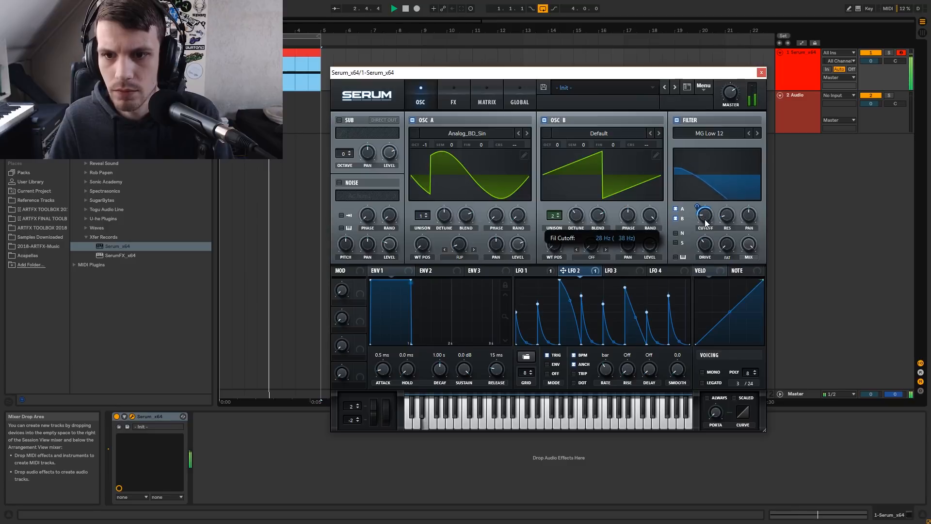
key(space)
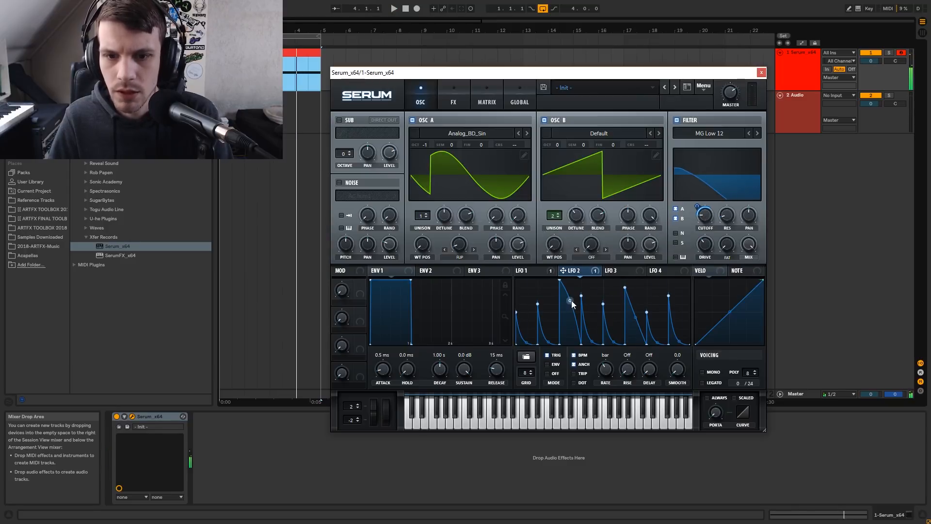
Step: Bend LFO 2's third and sixth decays into steeper curves and audition the loop
drag(570, 300, 570, 322)
key(space)
key(space)
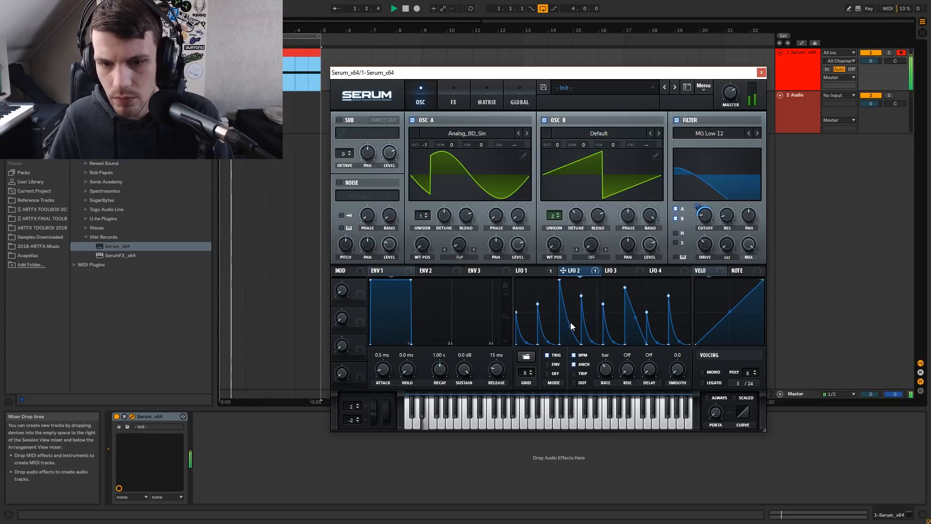
drag(635, 319, 633, 326)
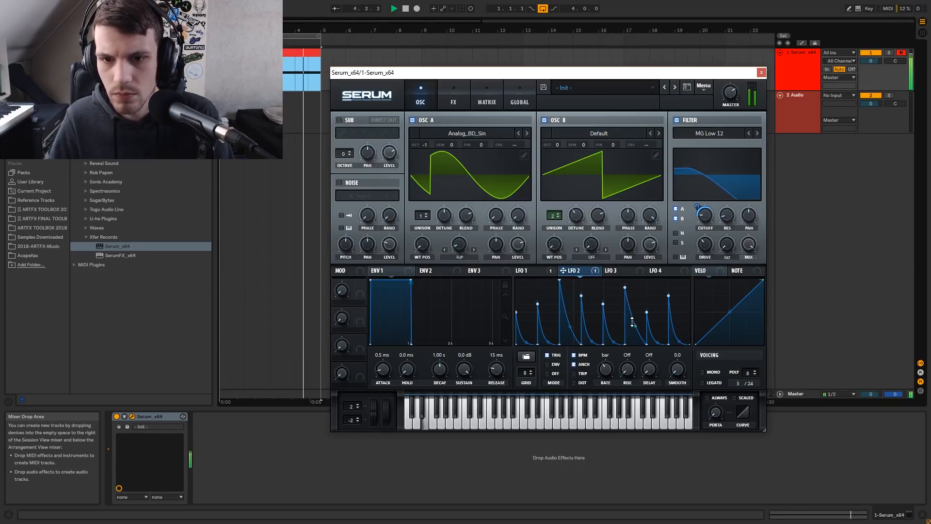
key(space)
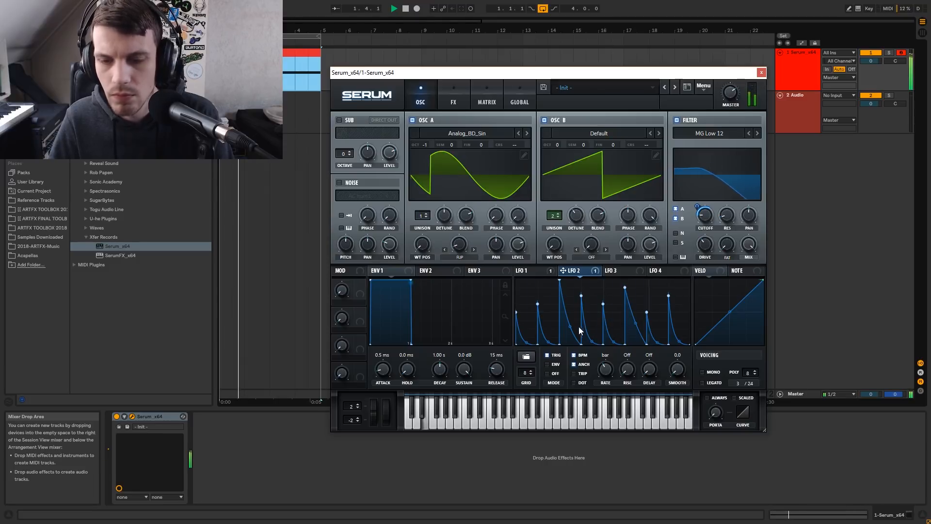
key(space)
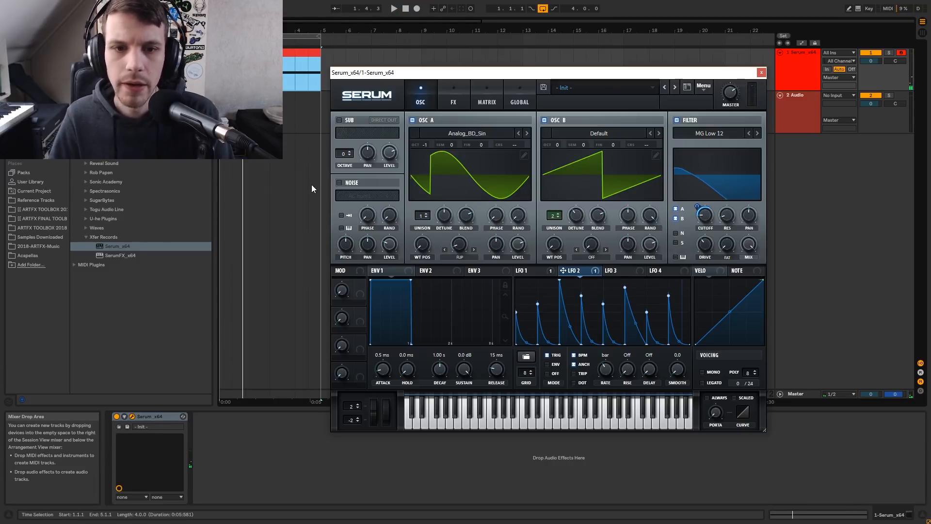
Step: Enable the noise oscillator and load the BrightWhite analog noise
click(339, 184)
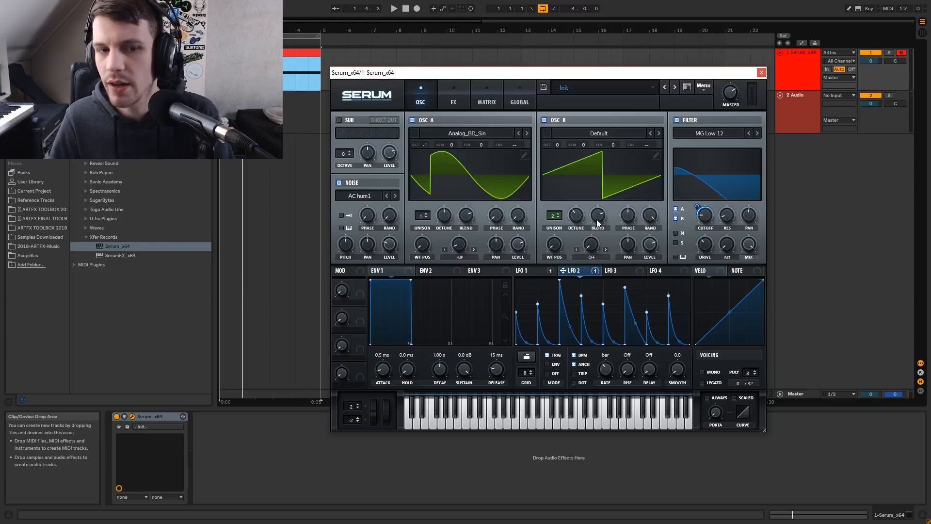
click(356, 196)
mouse_move(373, 207)
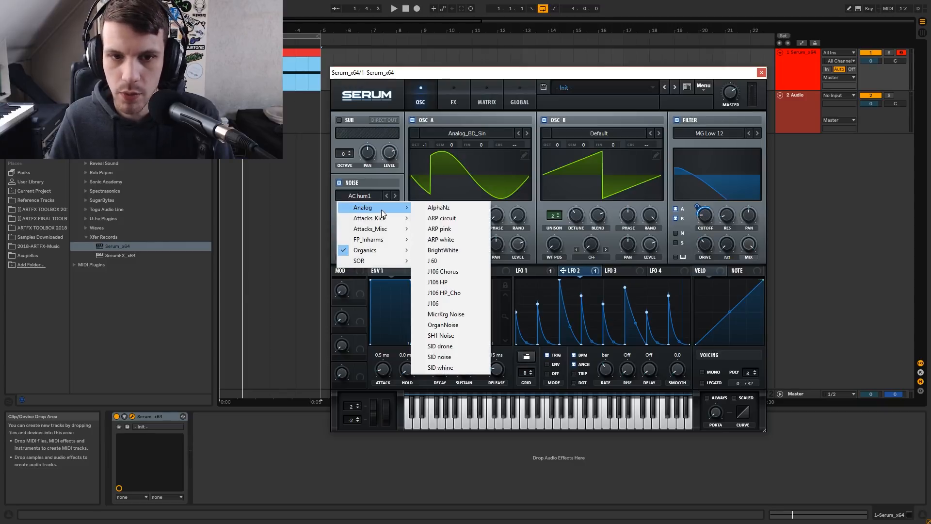
click(447, 250)
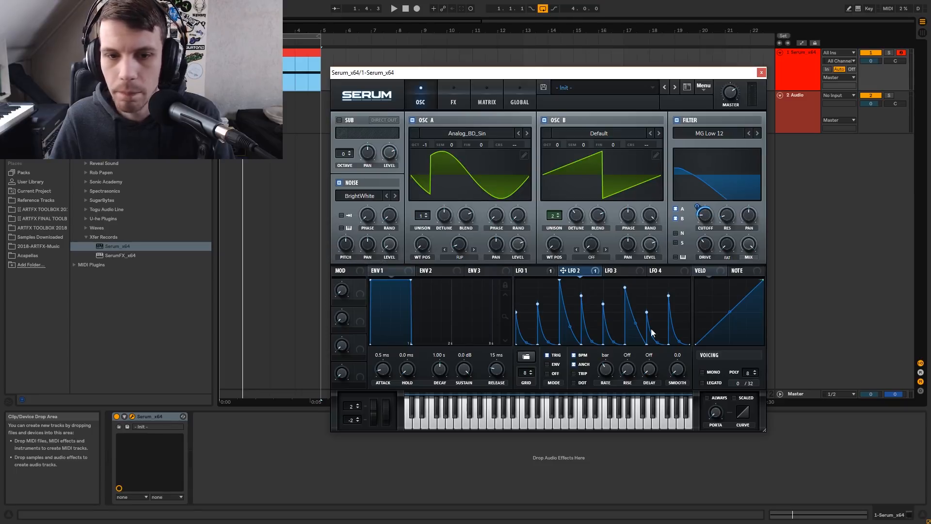
Step: Assign LFO 3 to the noise level and flatten its shape to zero, using LFO 2's pattern as the timing reference
click(609, 275)
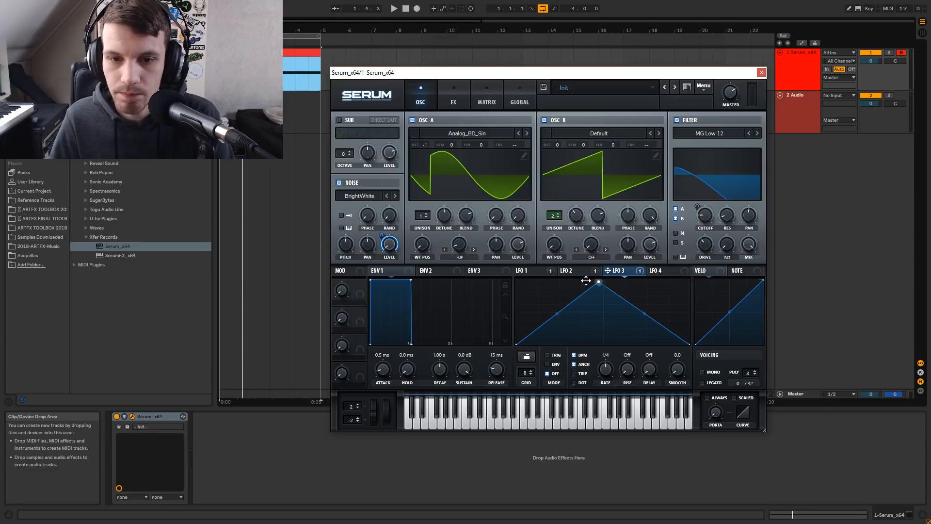
drag(602, 281, 370, 275)
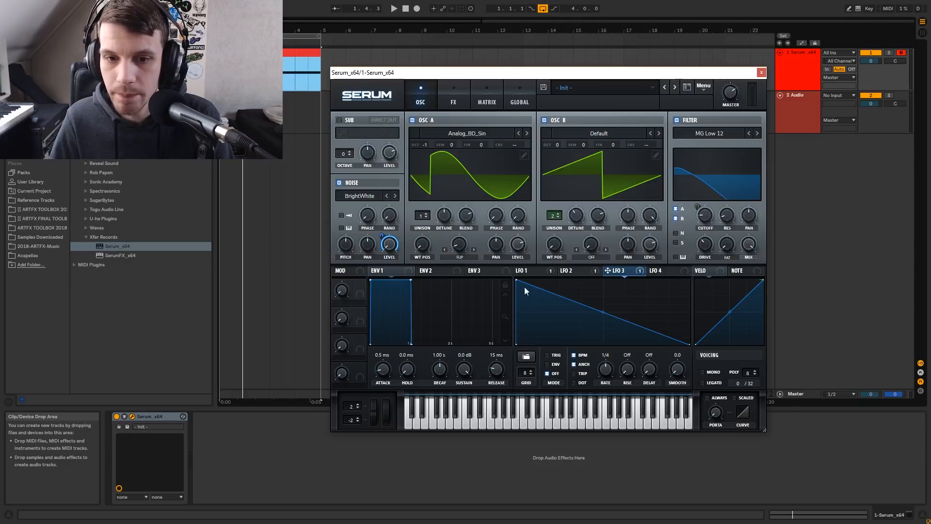
click(573, 272)
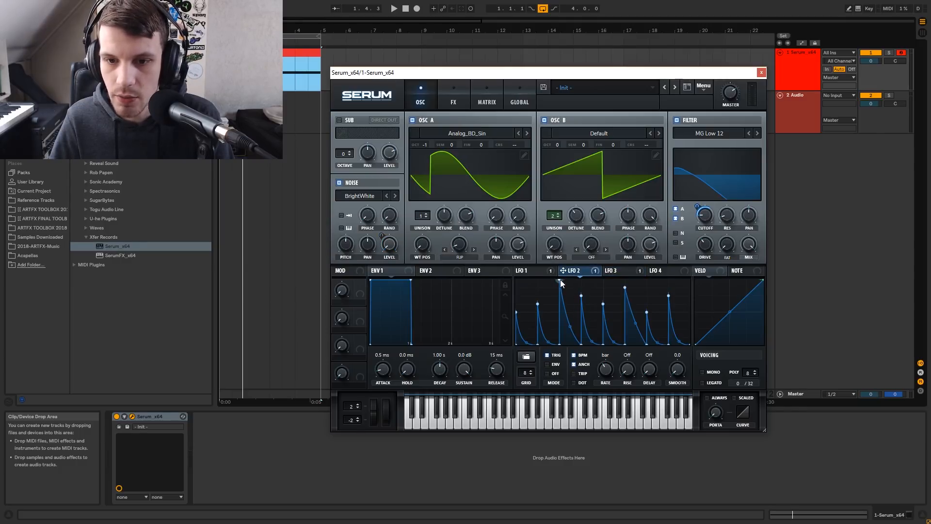
click(612, 271)
drag(518, 286, 549, 345)
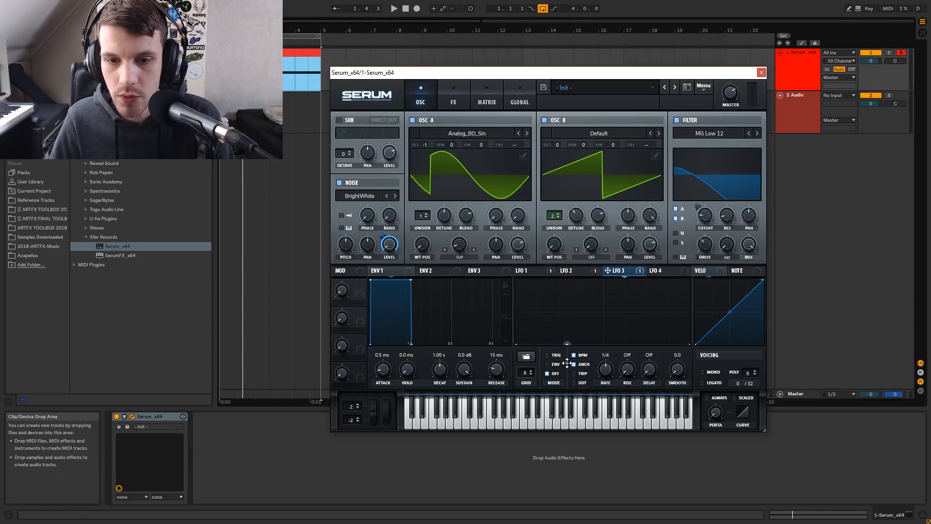
Step: Draw a full-height spike with a steep decay in LFO 3's third grid division, running in Trig mode at a one-bar rate
double_click(563, 314)
drag(564, 314, 545, 234)
double_click(583, 325)
drag(583, 326, 581, 367)
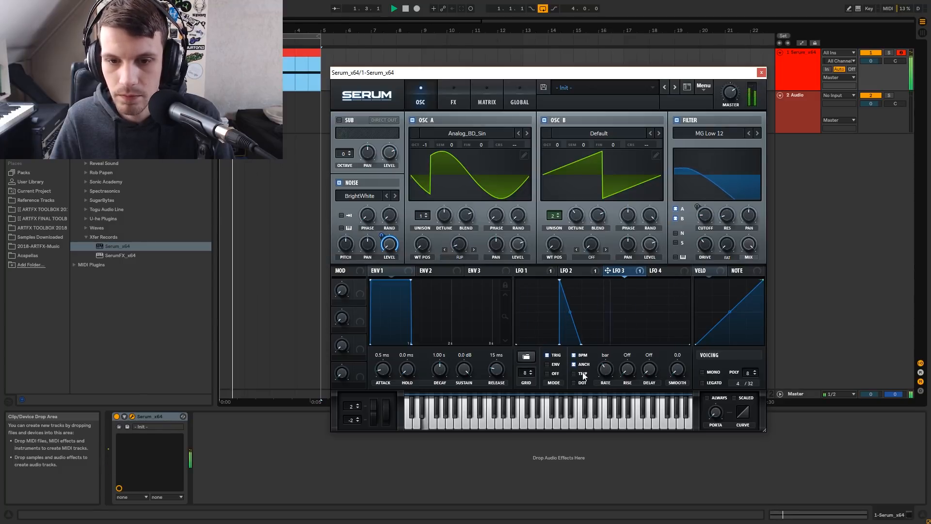
drag(568, 316, 571, 338)
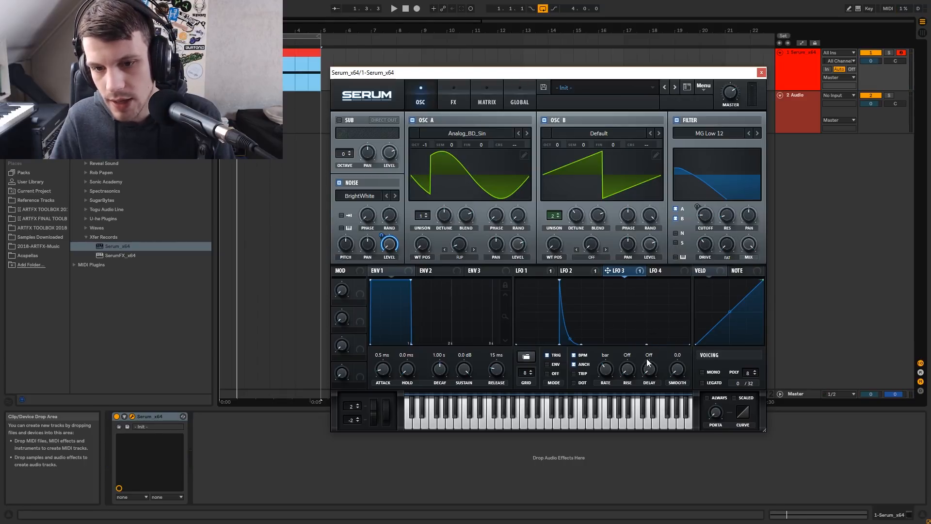
Step: Add a full-height rising ramp to LFO 3, place it in the sixth grid division, and bend it into an accelerating curve
drag(668, 343, 667, 249)
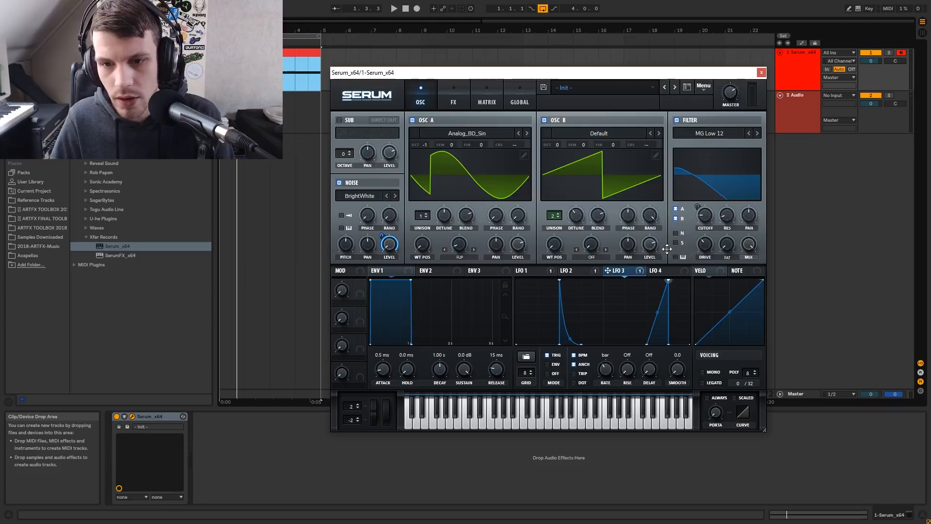
key(space)
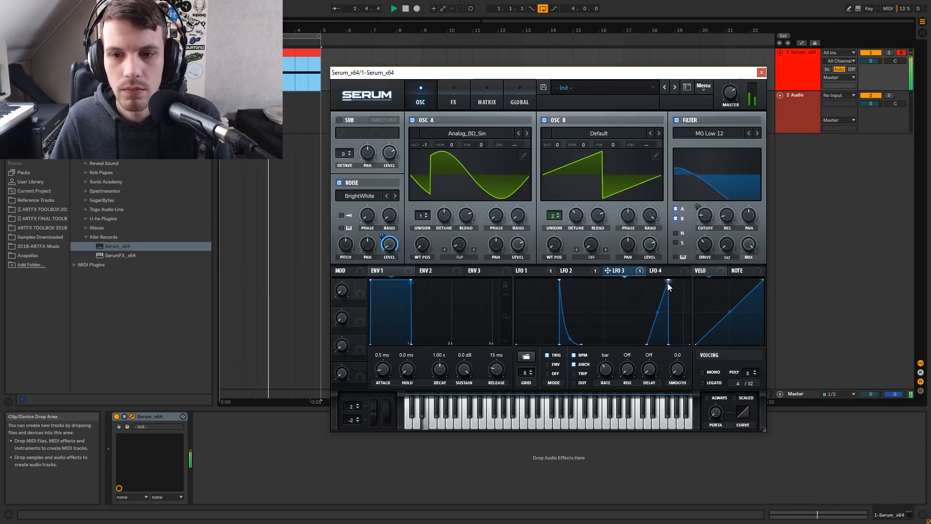
key(space)
mouse_move(667, 283)
mouse_down()
mouse_move(652, 372)
mouse_move(653, 277)
mouse_up()
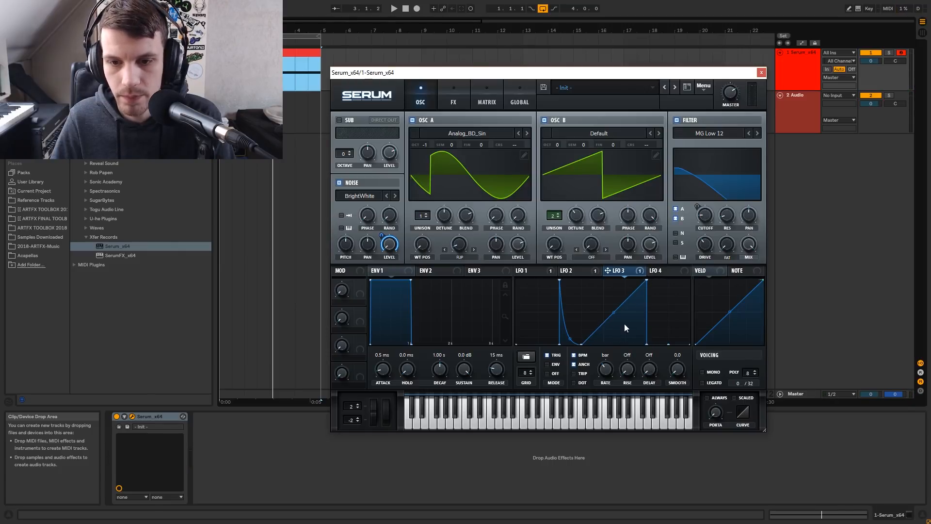
drag(582, 344, 629, 387)
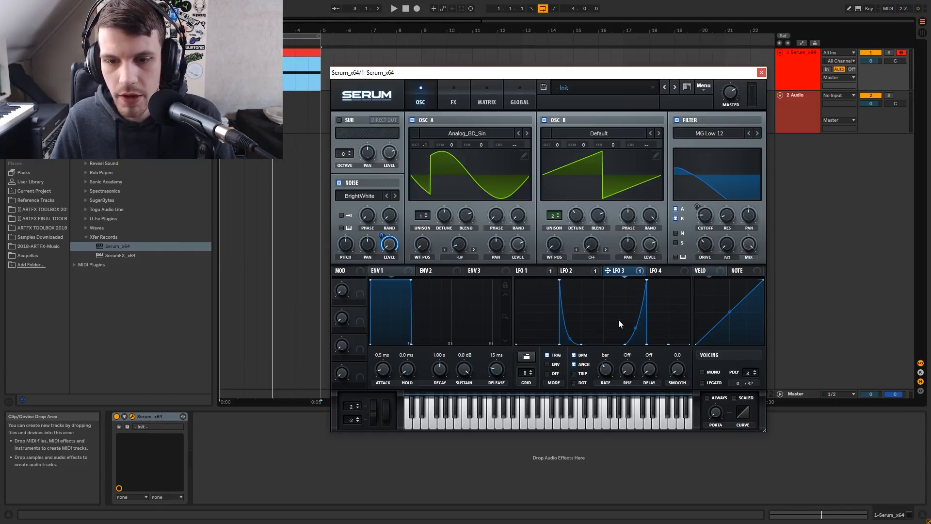
Step: Play the loop and fine-tune LFO 3's second peak and its modulation amount on the noise level
key(space)
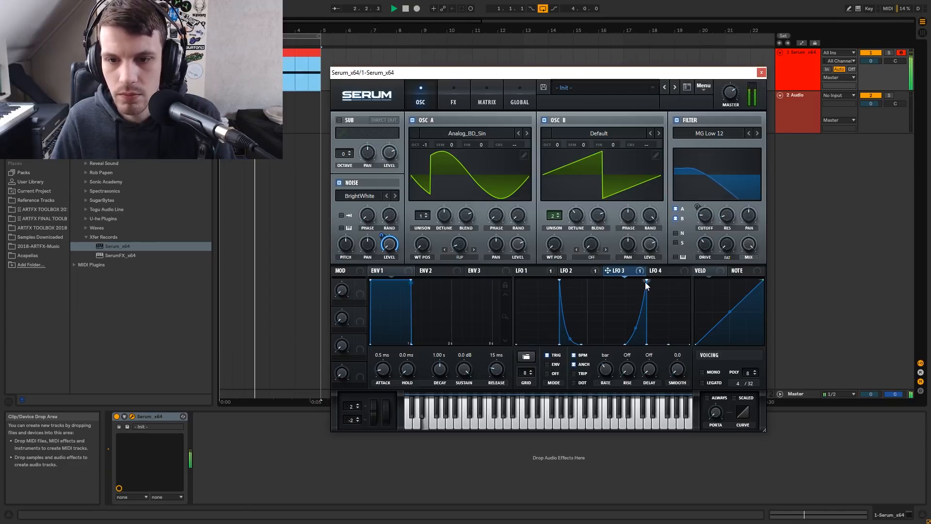
mouse_move(645, 281)
mouse_down()
mouse_move(647, 308)
mouse_move(646, 280)
mouse_up()
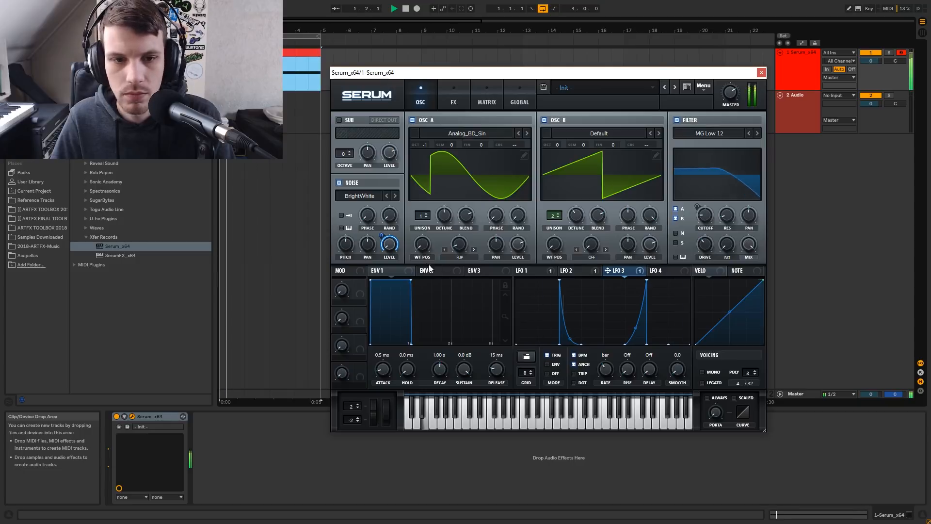
key(space)
mouse_move(381, 236)
mouse_down()
mouse_move(382, 258)
mouse_move(381, 239)
mouse_up()
key(space)
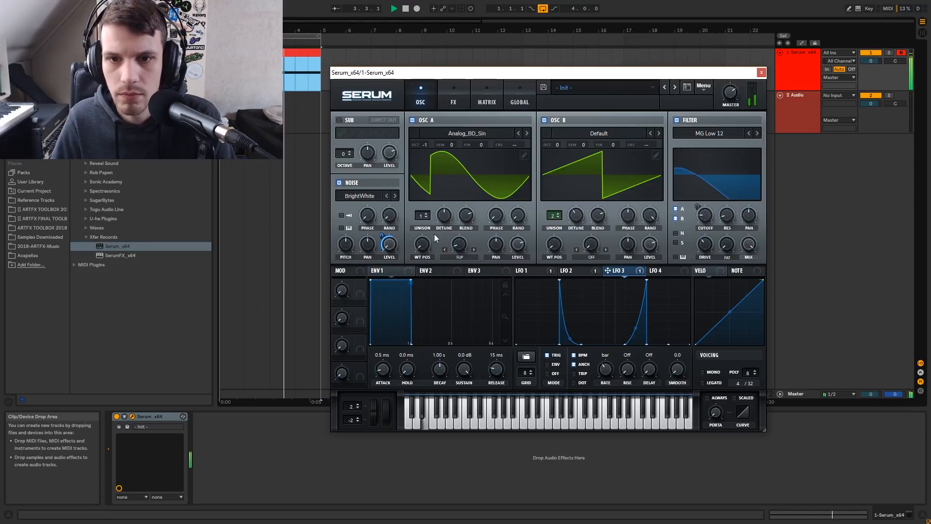
Step: Enable the Distortion effect in Tube mode and raise its drive to about 75%
click(454, 97)
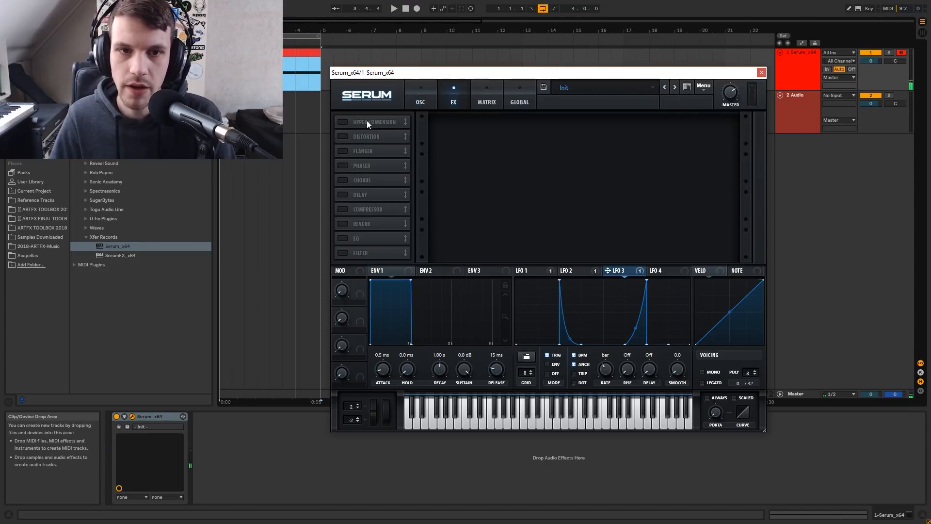
click(348, 137)
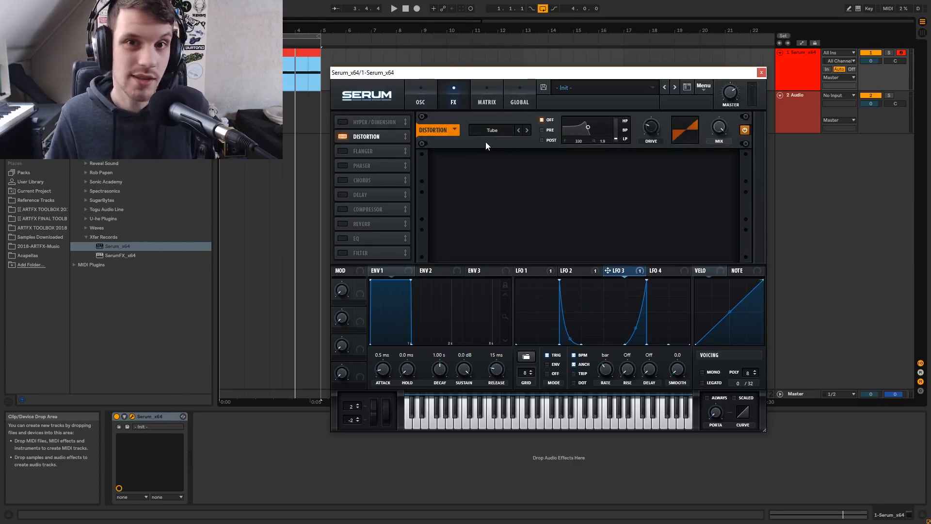
click(497, 135)
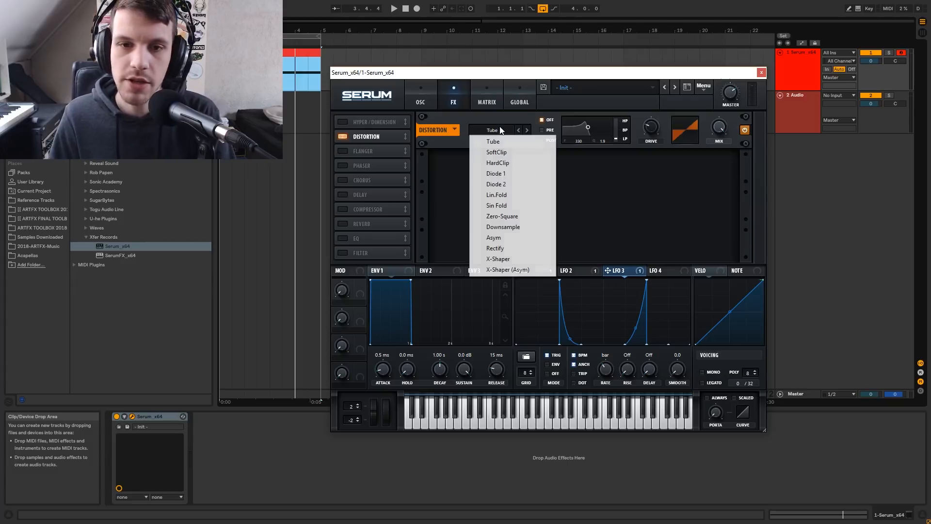
click(505, 140)
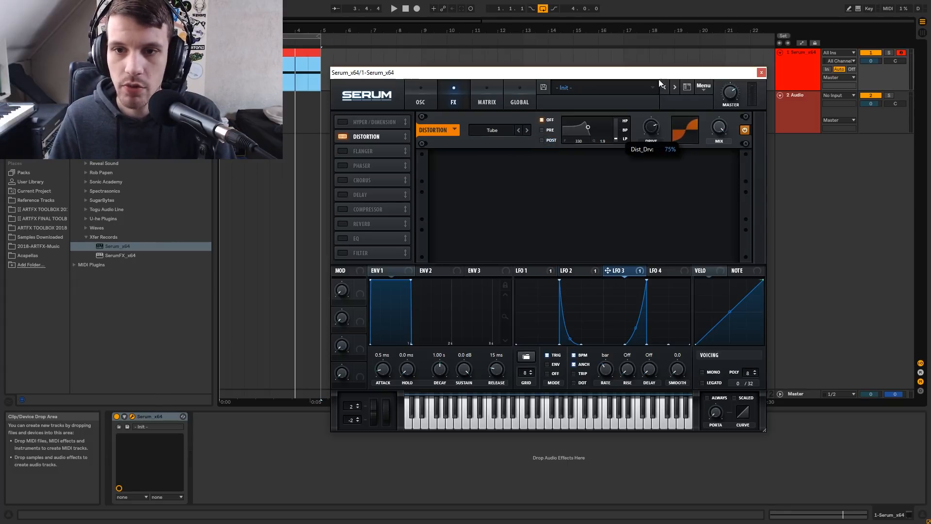
key(space)
drag(649, 125, 648, 120)
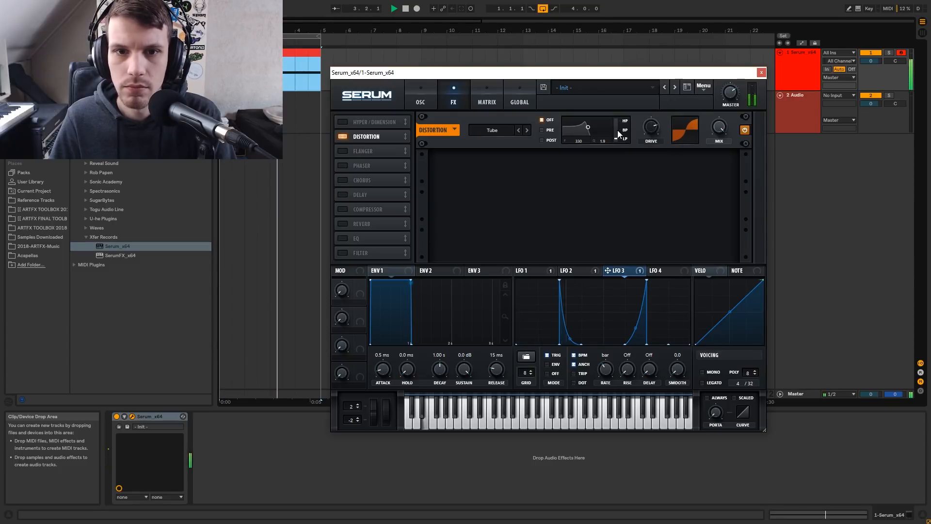
Step: Readjust LFO 3's modulation amount on the noise level against the distorted sound, and return to the effects rack
click(412, 103)
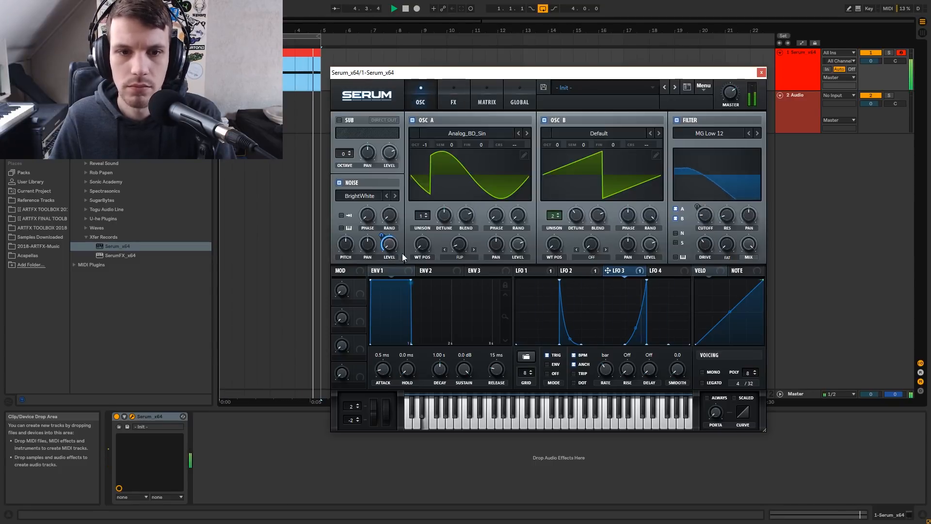
drag(382, 236, 382, 222)
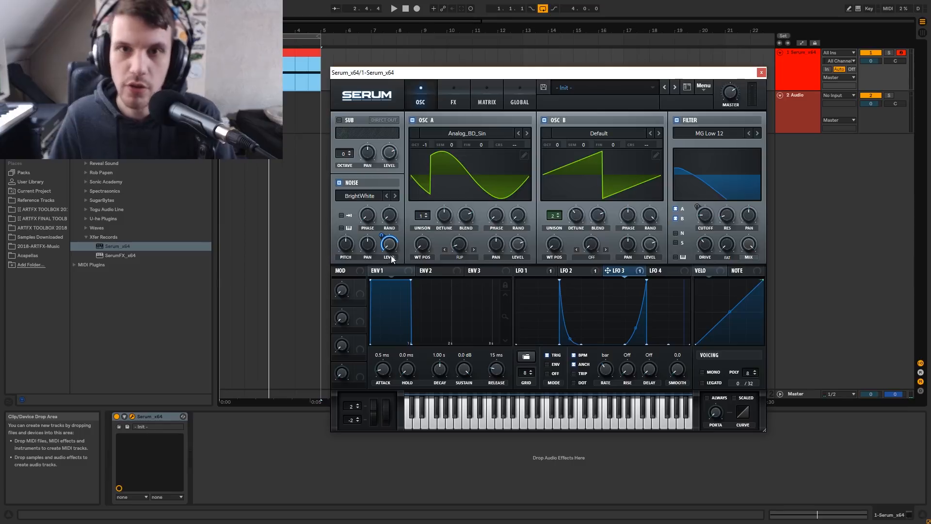
click(455, 99)
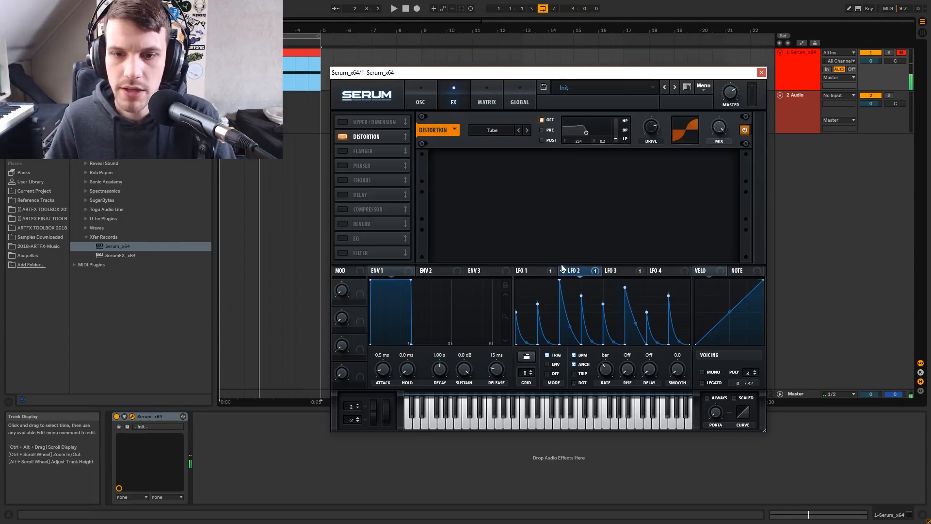
Step: Adjust LFO 1's modulation amount on master tuning in the modulation matrix and steepen LFO 1's decay curve
click(544, 271)
click(584, 273)
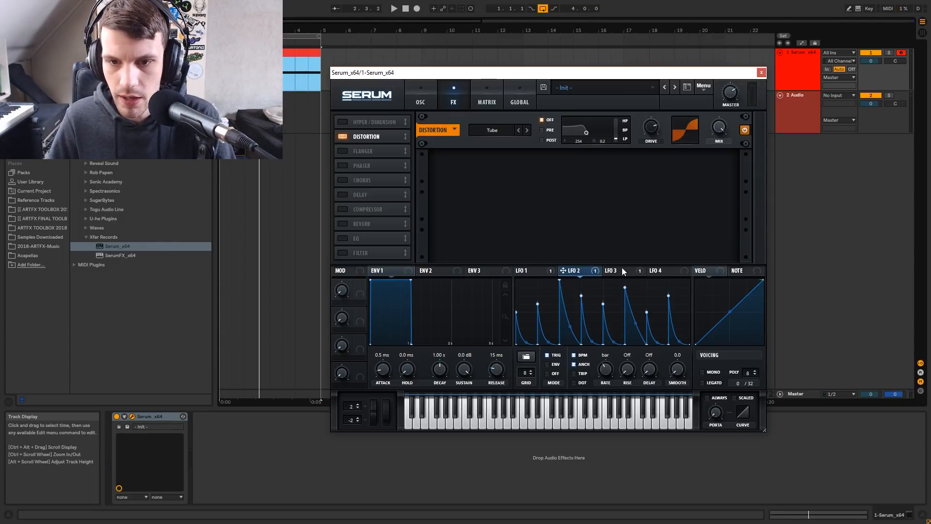
click(525, 271)
click(480, 95)
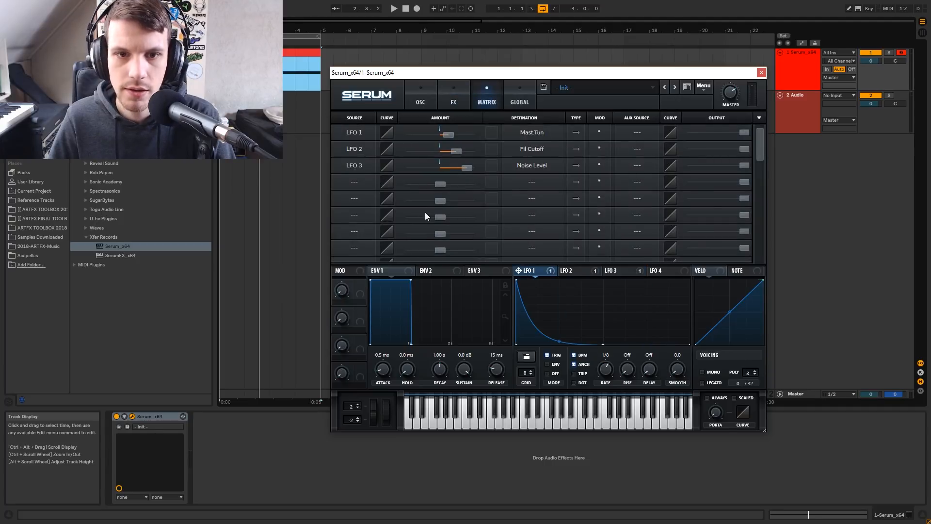
mouse_move(449, 135)
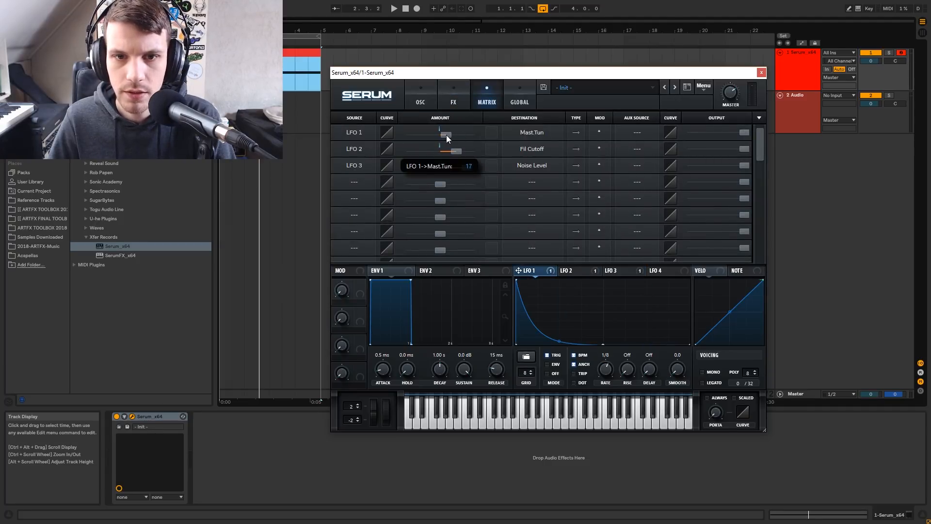
key(space)
drag(445, 135, 449, 134)
drag(559, 341, 558, 346)
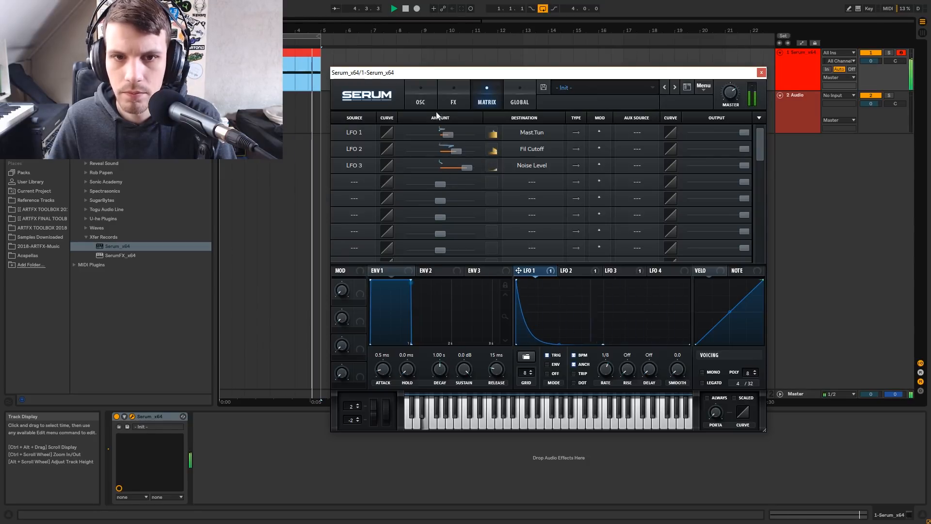
key(space)
Step: Enable the Chorus effect, lower its mix to about 39%, and compare its filter type before returning it to LPF
click(426, 102)
click(454, 102)
click(343, 180)
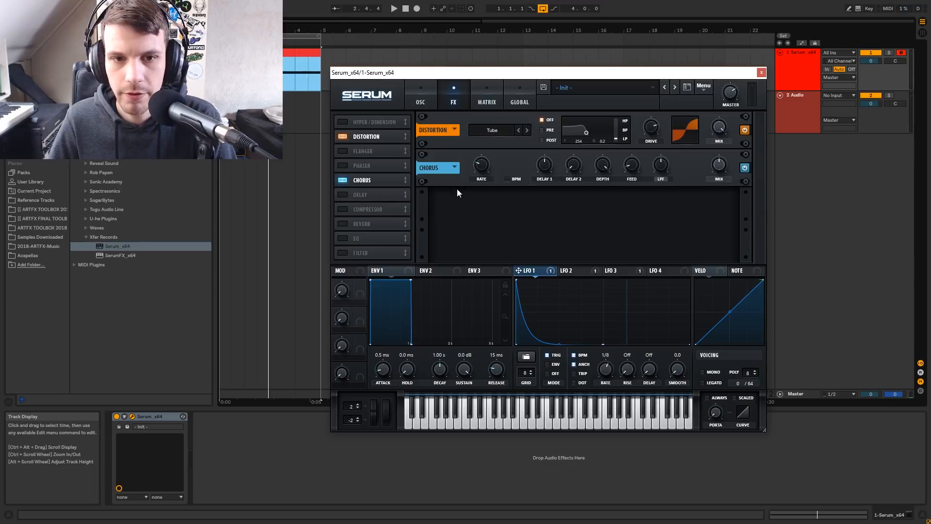
key(space)
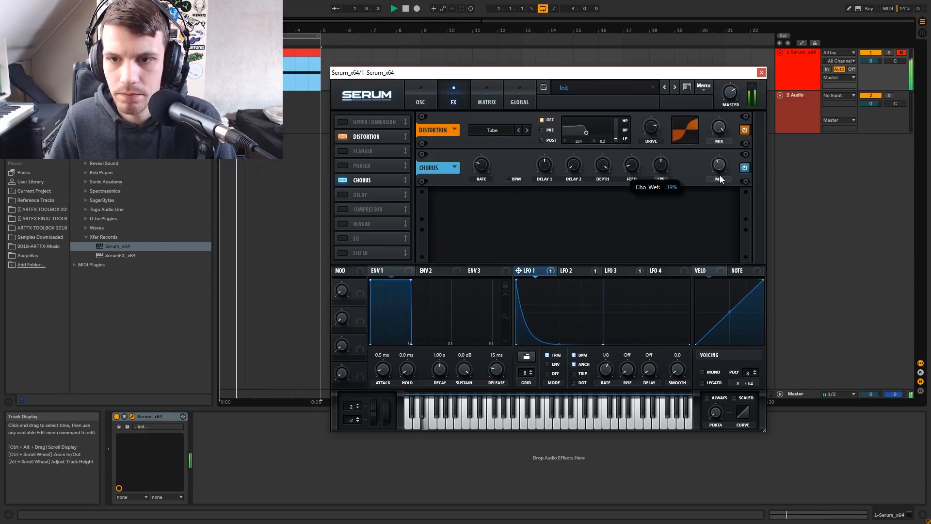
mouse_move(602, 182)
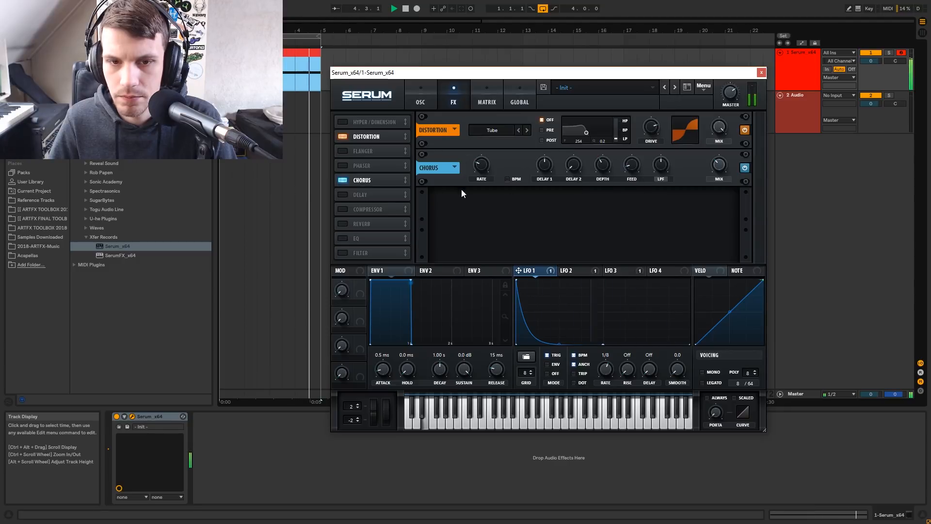
click(662, 179)
click(661, 179)
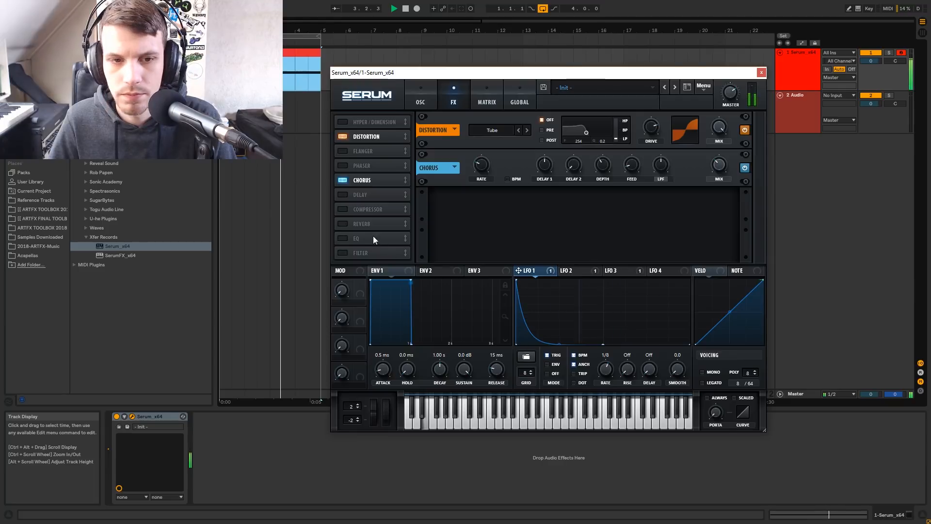
Step: Enable the Compressor effect and raise its gain while checking the sound in playback
click(349, 209)
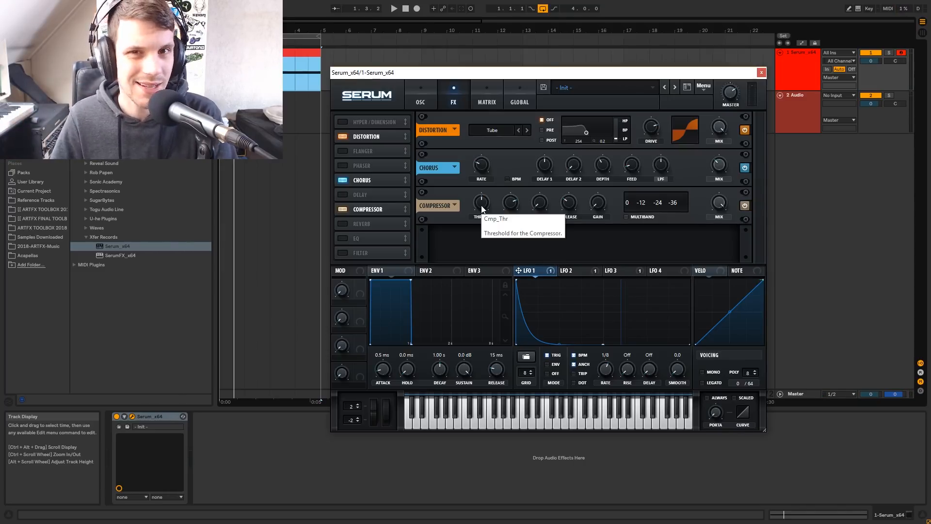
key(space)
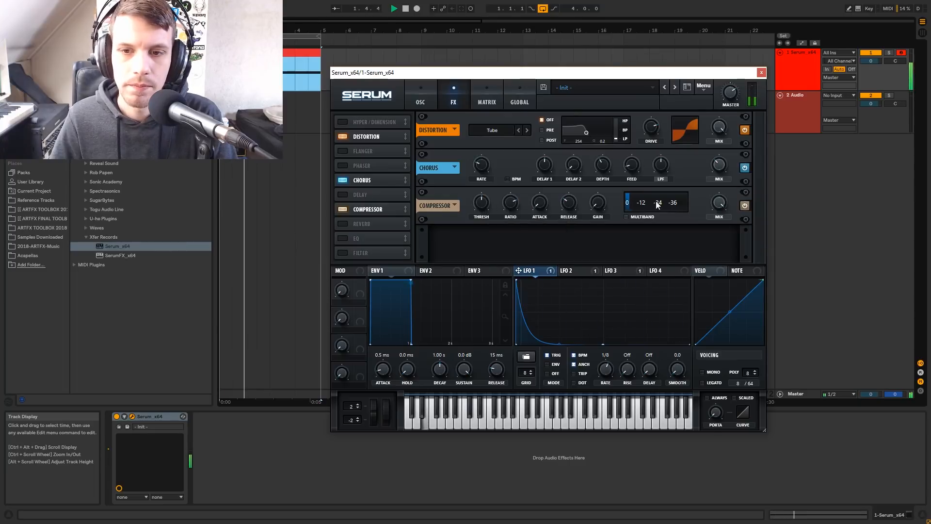
key(space)
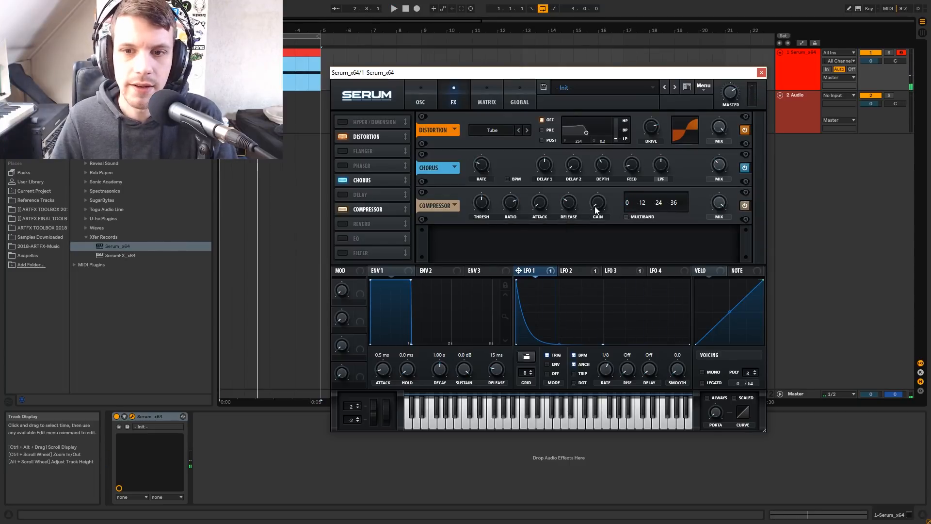
click(597, 201)
drag(600, 181, 601, 176)
key(space)
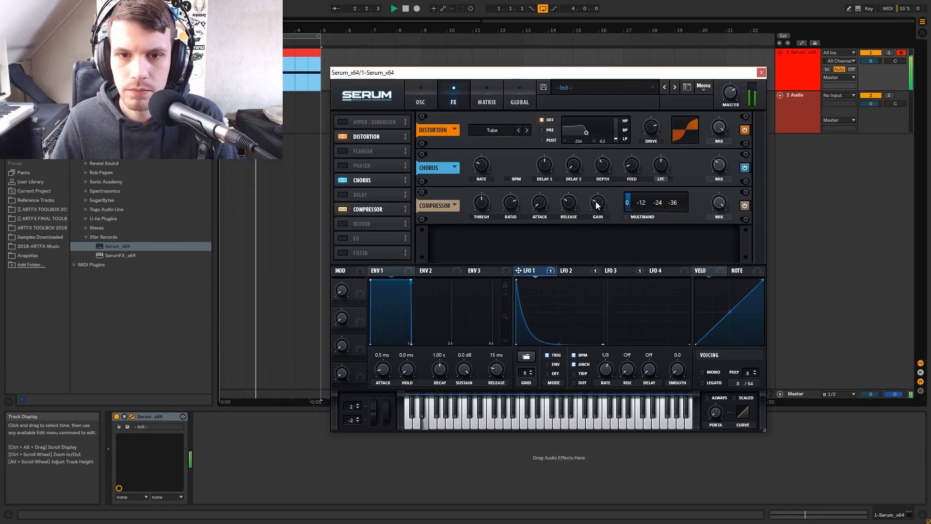
Step: Shape LFO 4 into a smooth S-shaped fall from full height to zero, in Trig mode at a 1/8 rate
click(420, 102)
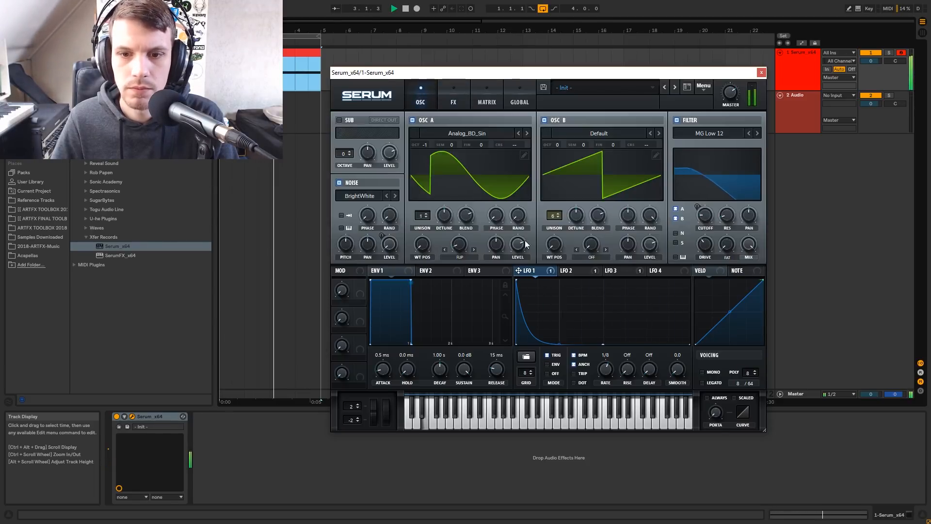
click(574, 271)
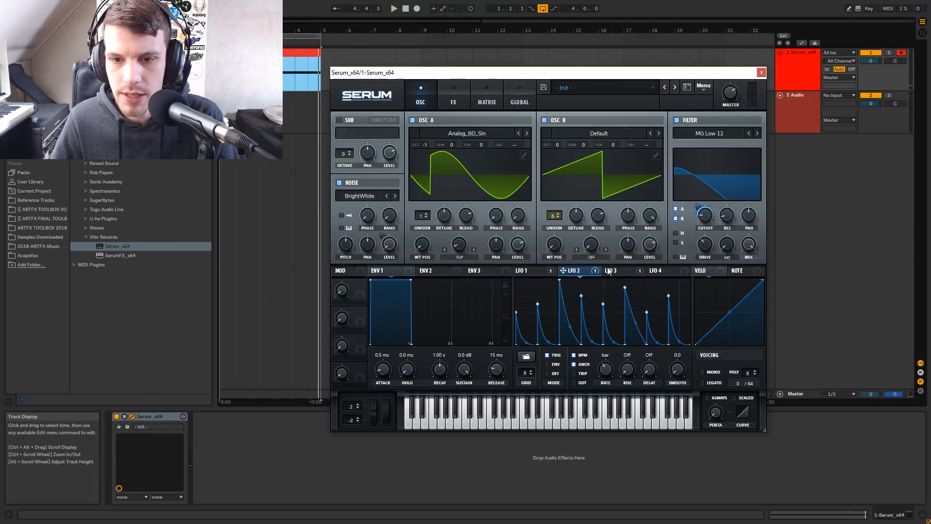
click(608, 271)
click(660, 270)
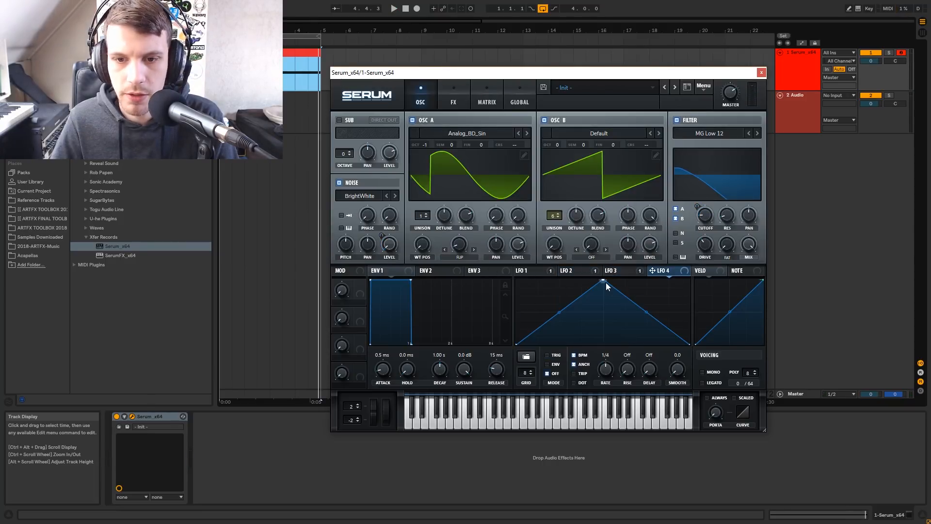
drag(606, 282, 385, 234)
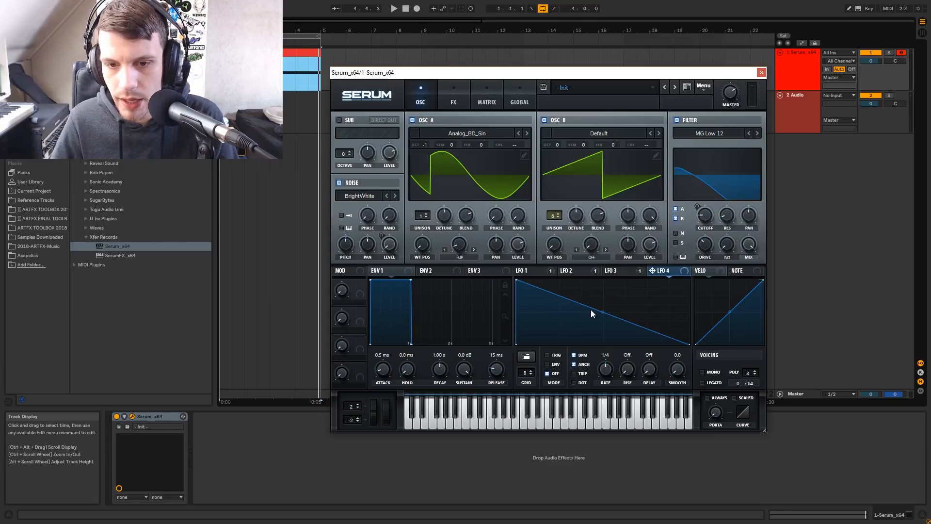
double_click(603, 312)
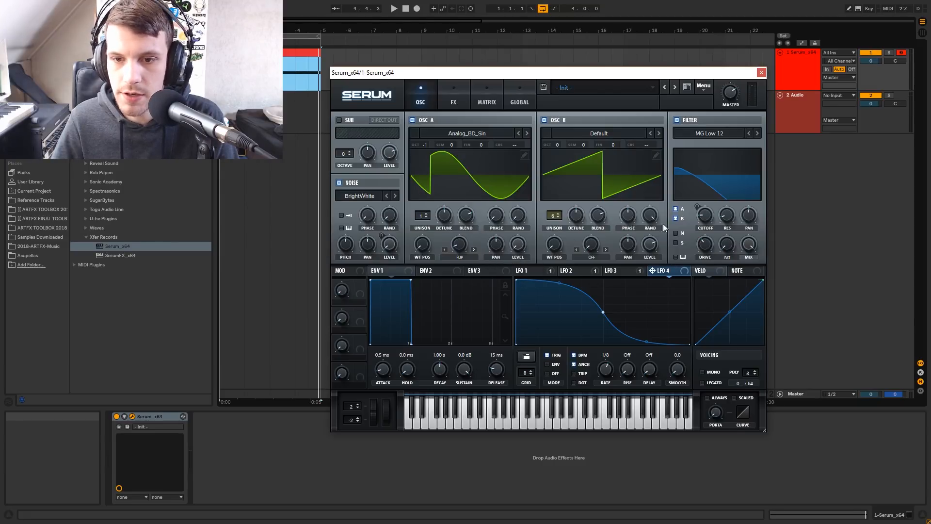
Step: Assign LFO 4 to the levels of oscillators A and B and audition the result
drag(652, 271, 518, 244)
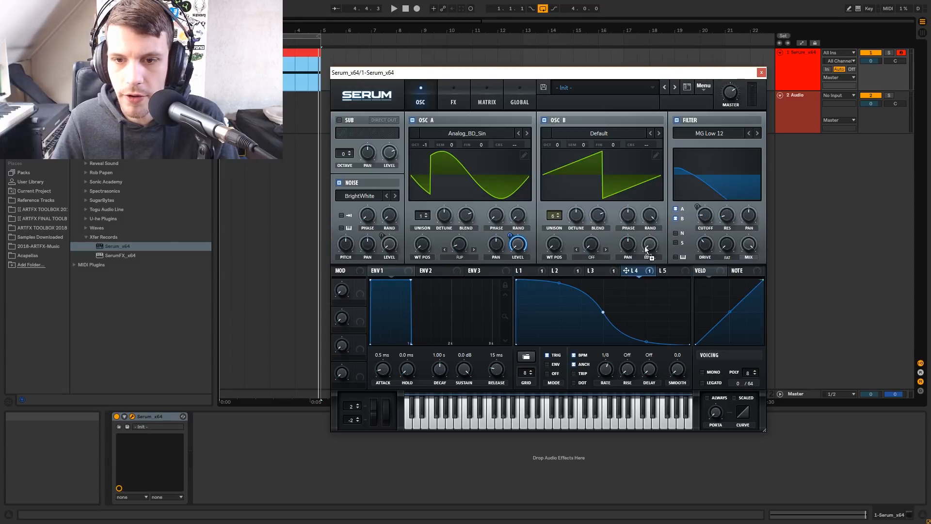
key(space)
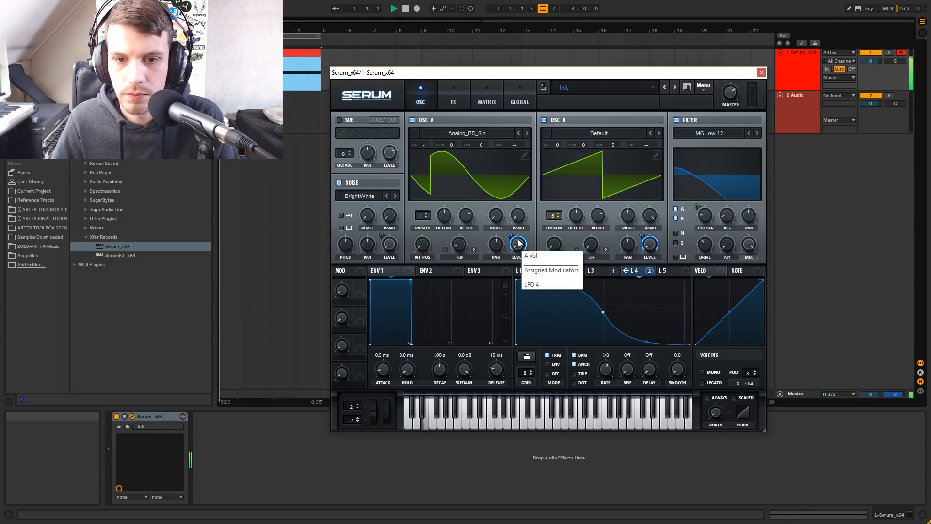
key(space)
Step: Set oscillator A's level to about 44% and reduce LFO 4's modulation amount on oscillator B's level to about 24
mouse_move(511, 235)
mouse_down()
mouse_move(512, 253)
mouse_move(520, 219)
mouse_move(509, 247)
mouse_move(523, 243)
mouse_up()
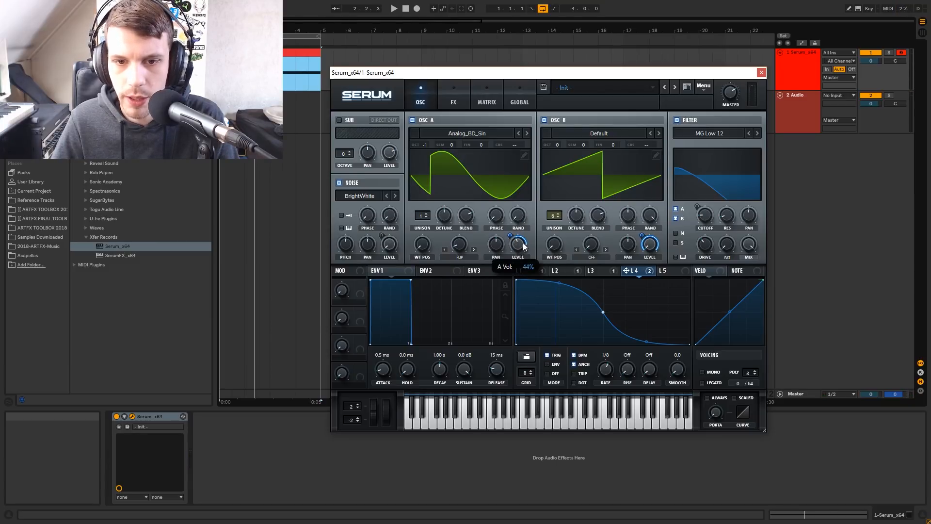
key(space)
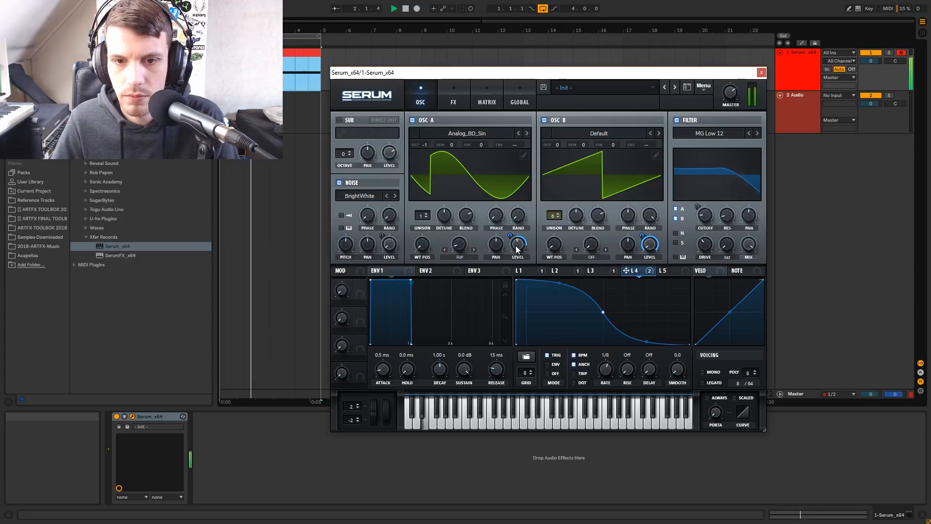
key(space)
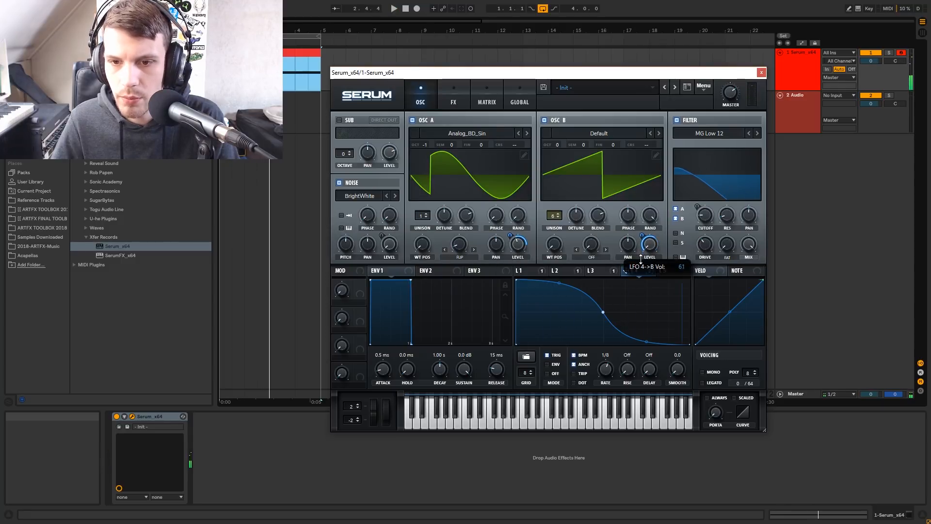
drag(641, 260, 641, 254)
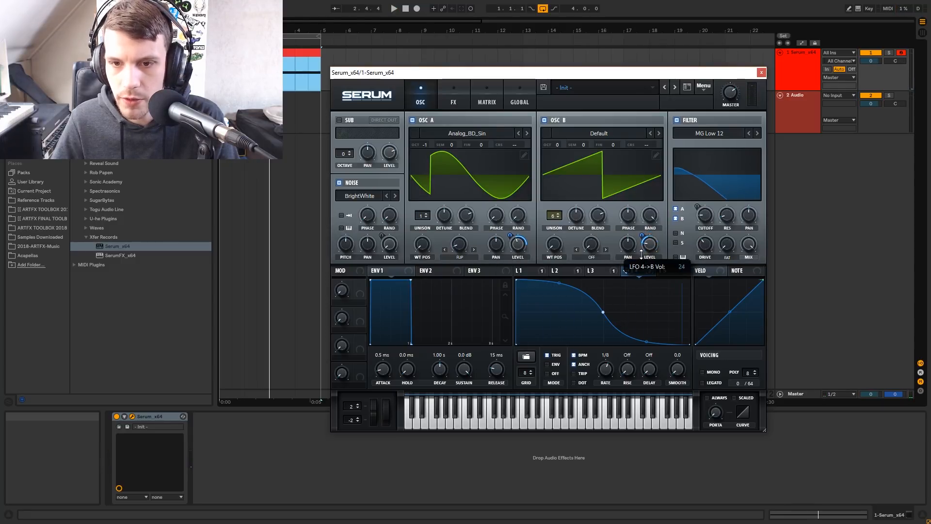
key(space)
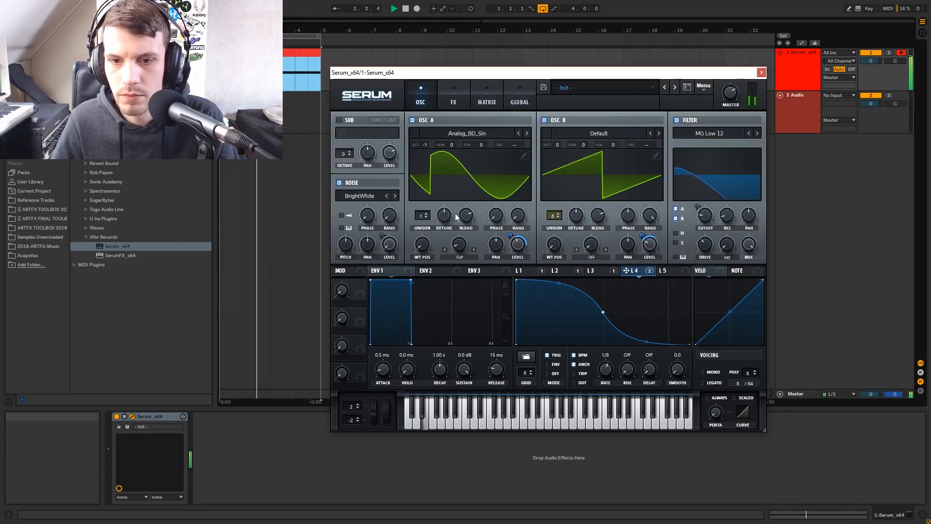
Step: Add the Punish effect after Serum on the track and raise its large central knob while the loop plays
click(600, 270)
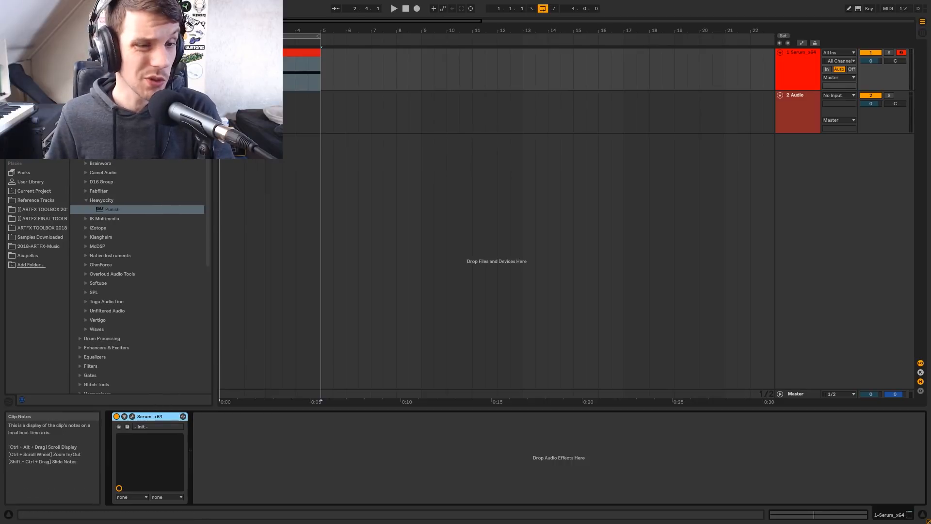
drag(104, 212, 335, 420)
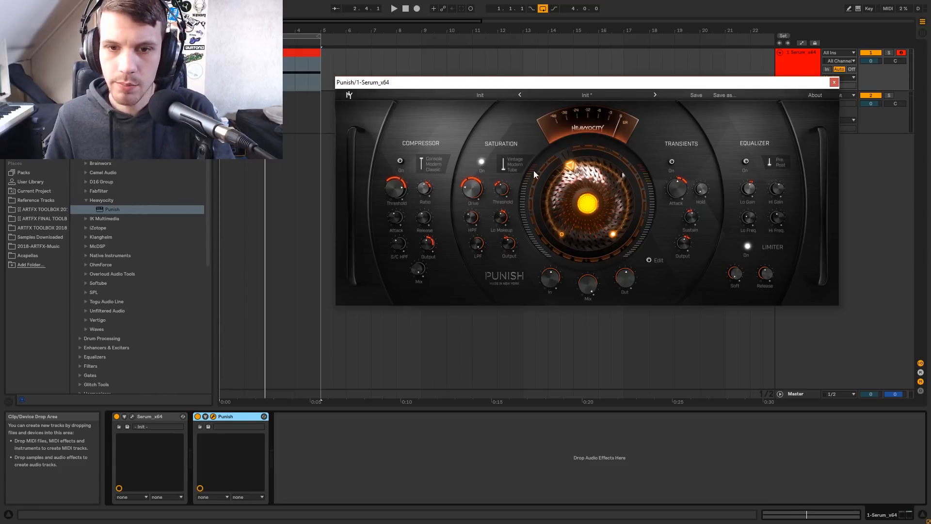
key(space)
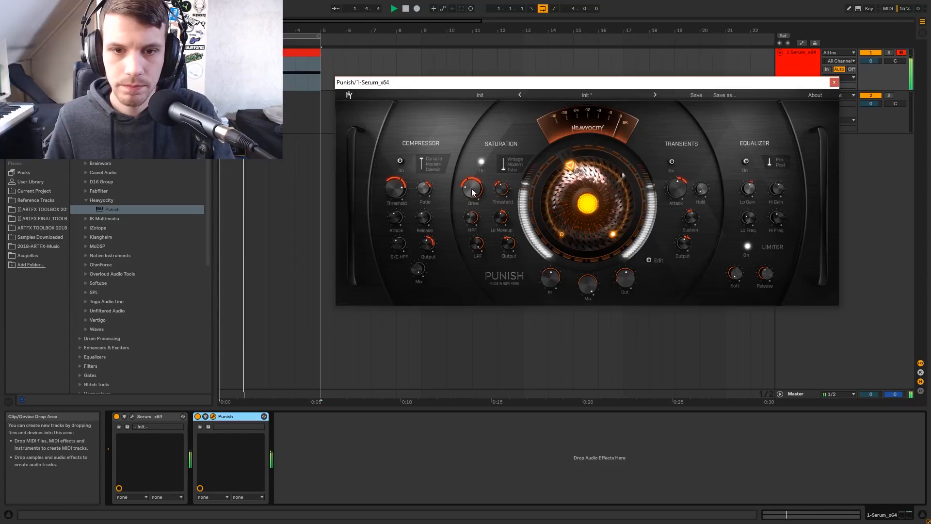
mouse_move(471, 183)
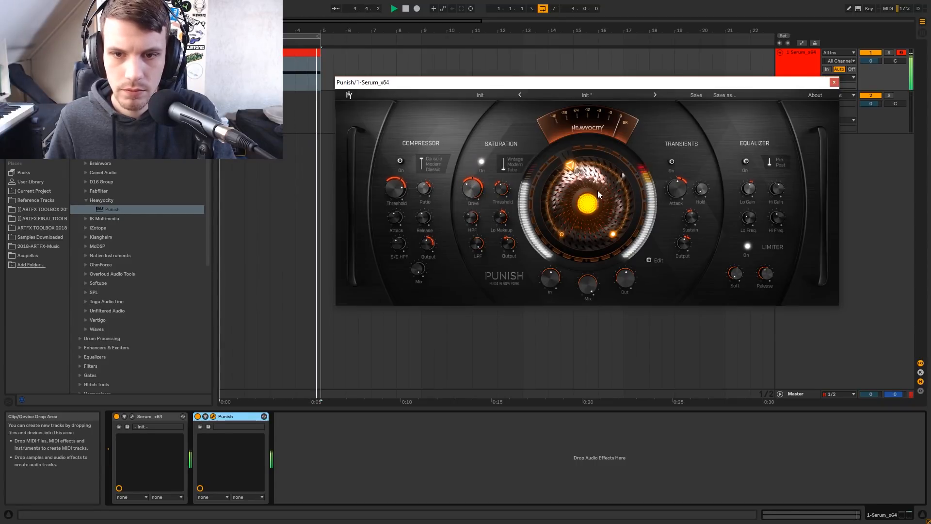
drag(598, 190, 599, 153)
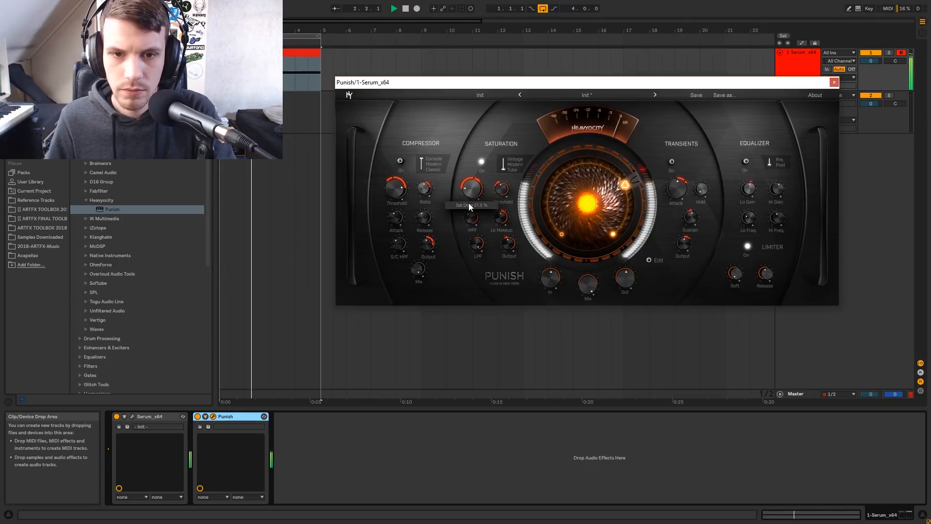
Step: Adjust Punish's saturation threshold, mode and filters and its overall mix during playback, and close the plug-in window
drag(505, 188, 507, 161)
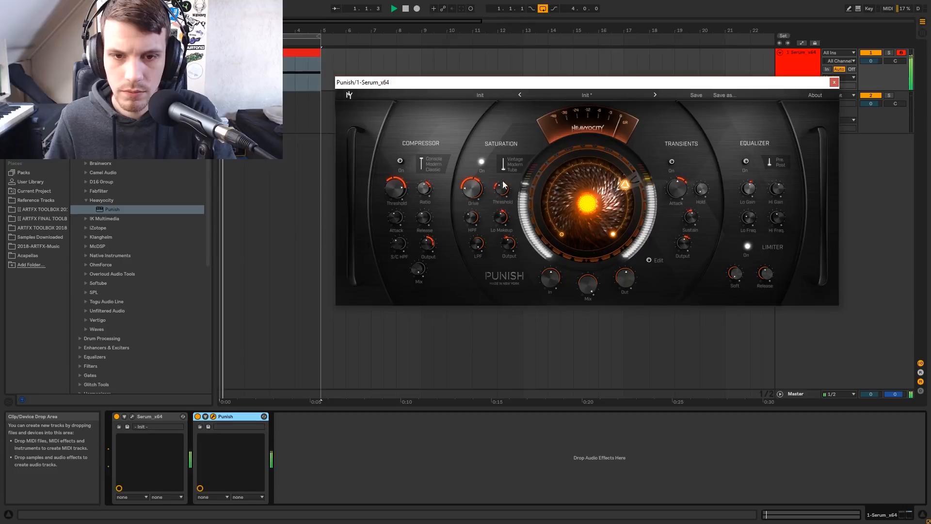
click(506, 164)
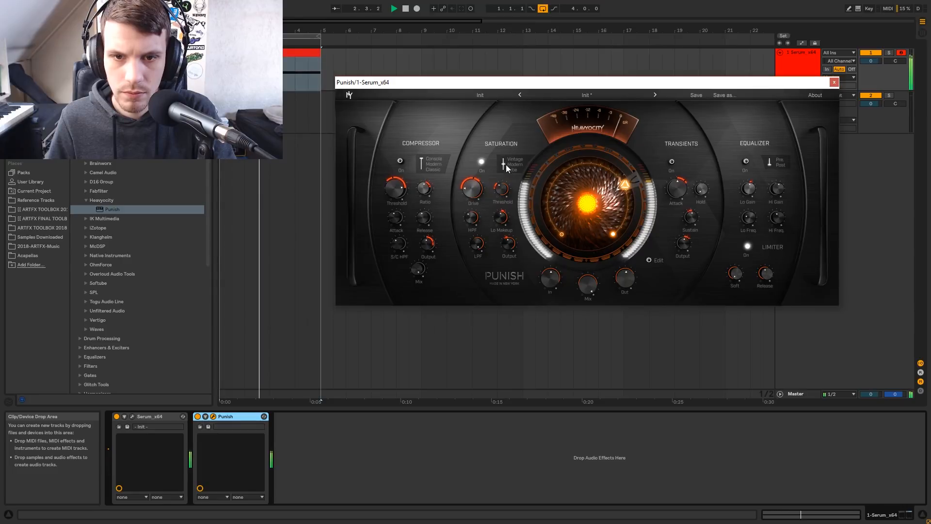
click(505, 165)
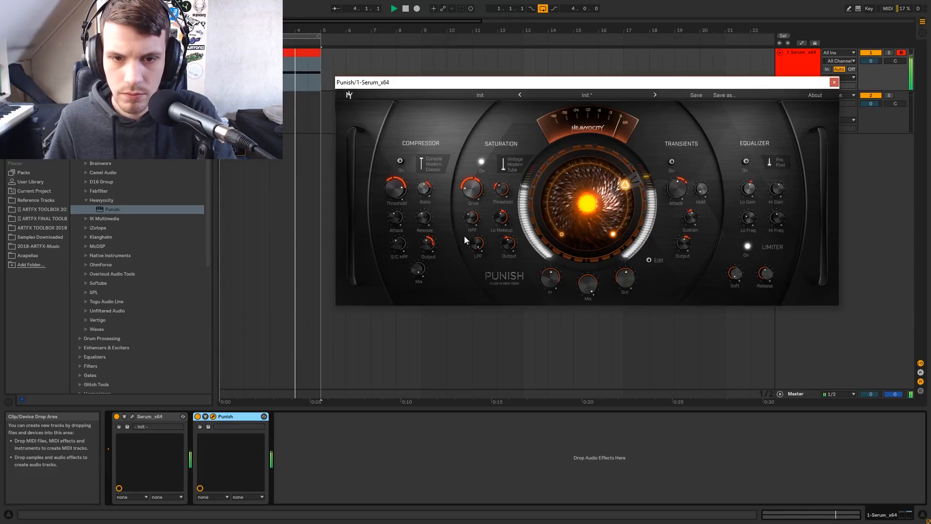
drag(473, 227, 485, 268)
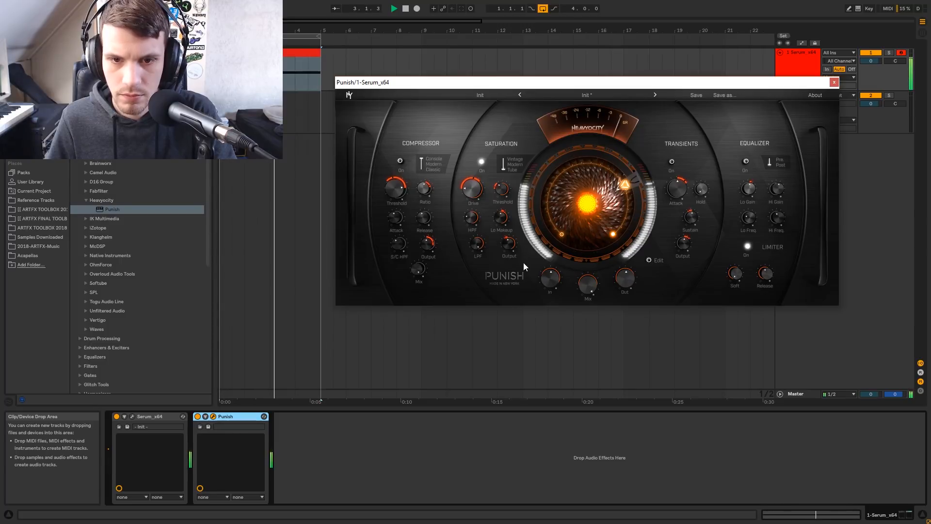
mouse_move(588, 283)
mouse_down()
mouse_move(587, 310)
mouse_move(586, 285)
mouse_up()
key(space)
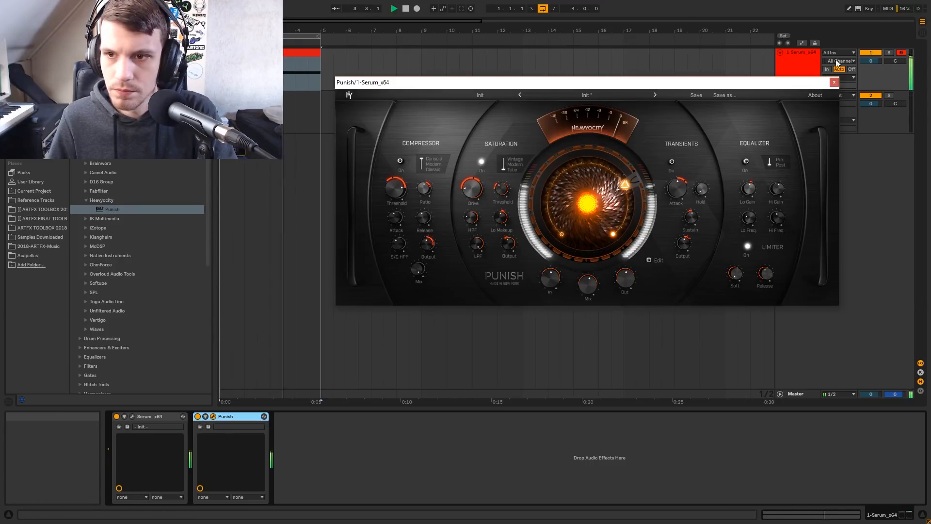
click(834, 82)
key(space)
Step: Browse the plug-in effect categories down to the reverbs and collapse the Reverbs category
scroll(108, 235, down, 1)
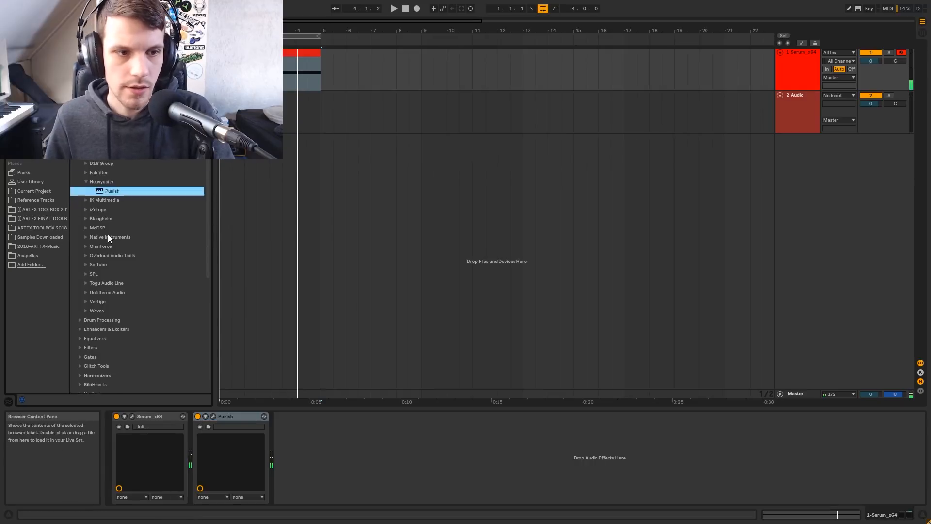
scroll(108, 234, down, 2)
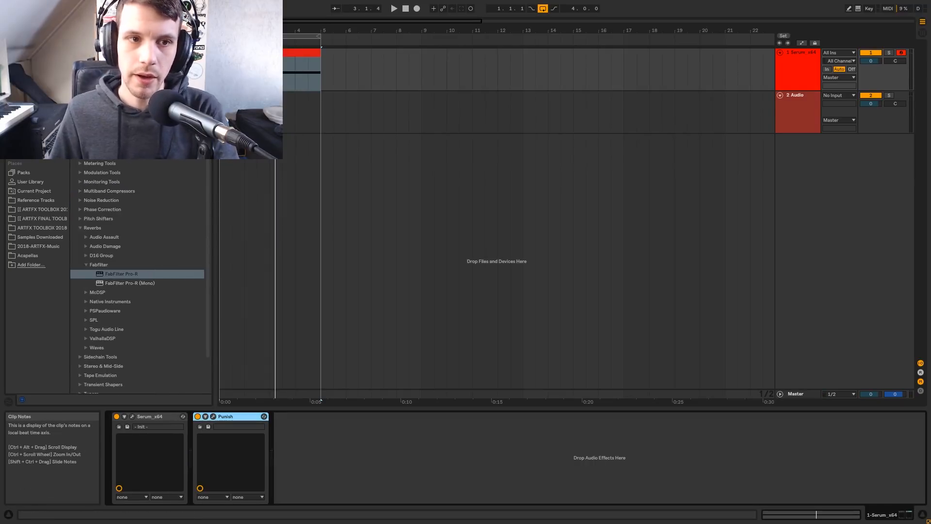
click(221, 75)
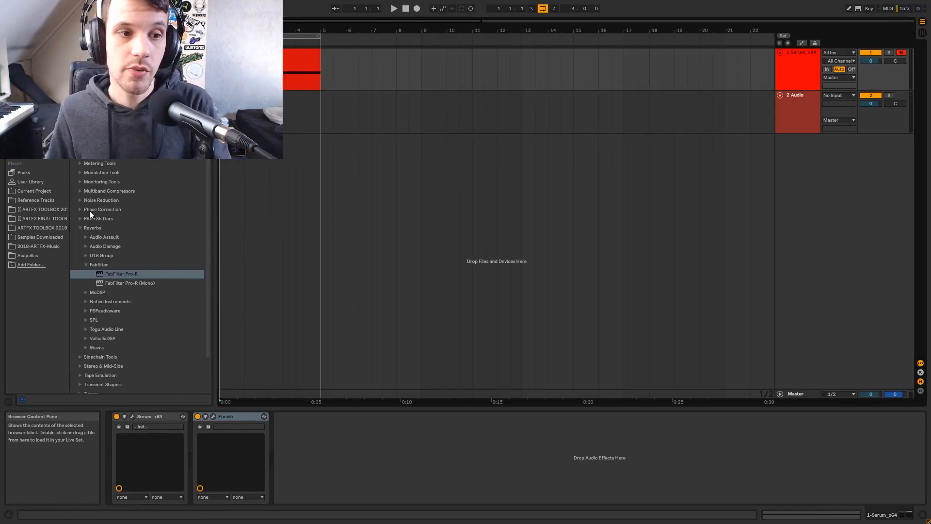
click(79, 228)
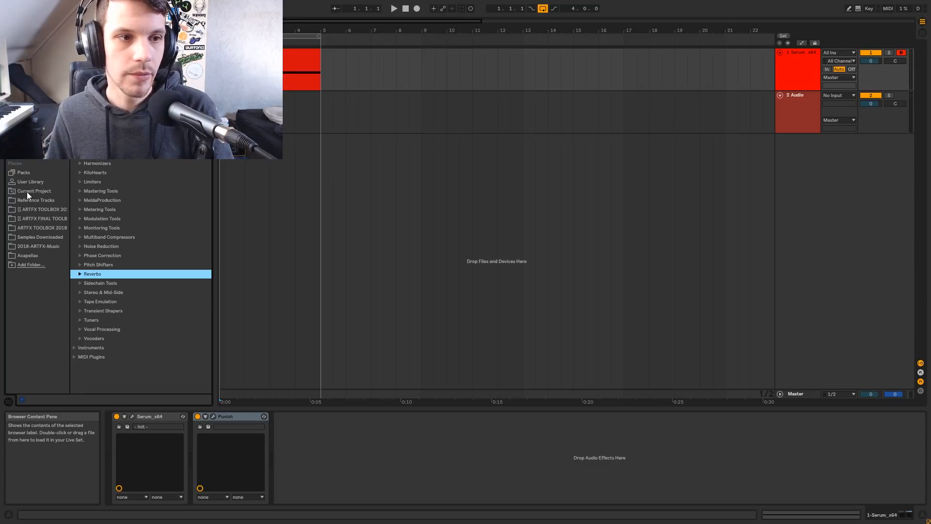
Step: Place the Apocalypse Impact 2 sample on the audio track at -8.7 dB and shift the Serum clip to start at bar 5
click(36, 208)
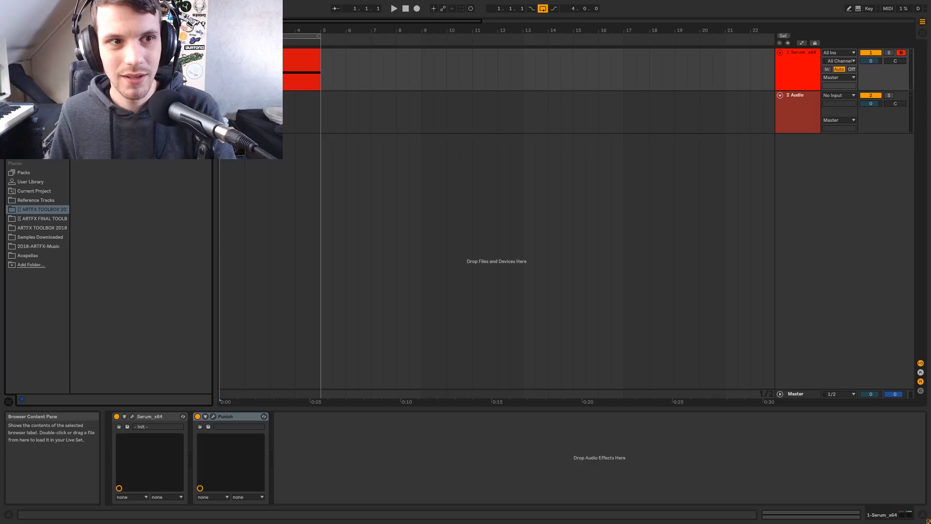
drag(112, 97, 310, 109)
drag(254, 54, 352, 55)
drag(862, 103, 862, 107)
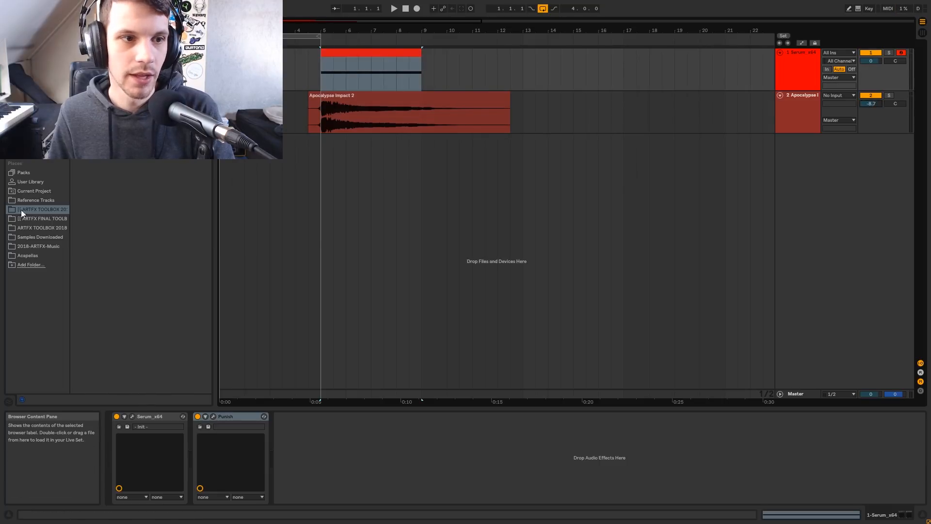
Step: Open the ARTFX FINAL TOOLBOX folder and inspect the Apocalypse Impact 2 and Hybrid sub and resonance clips
click(46, 219)
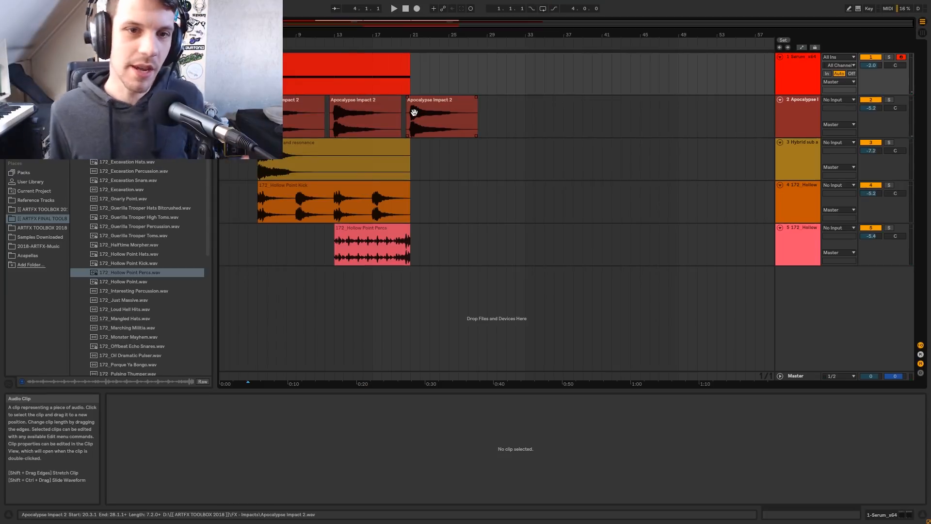
click(309, 106)
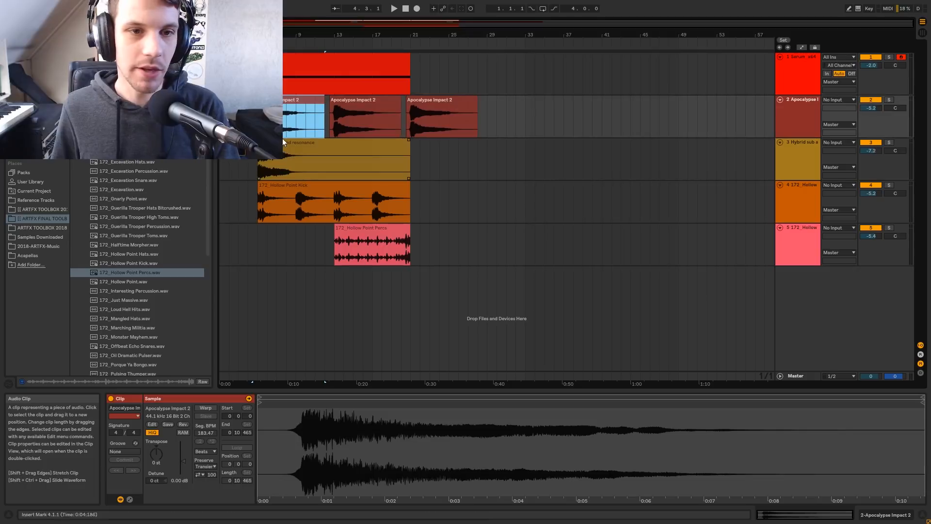
click(286, 158)
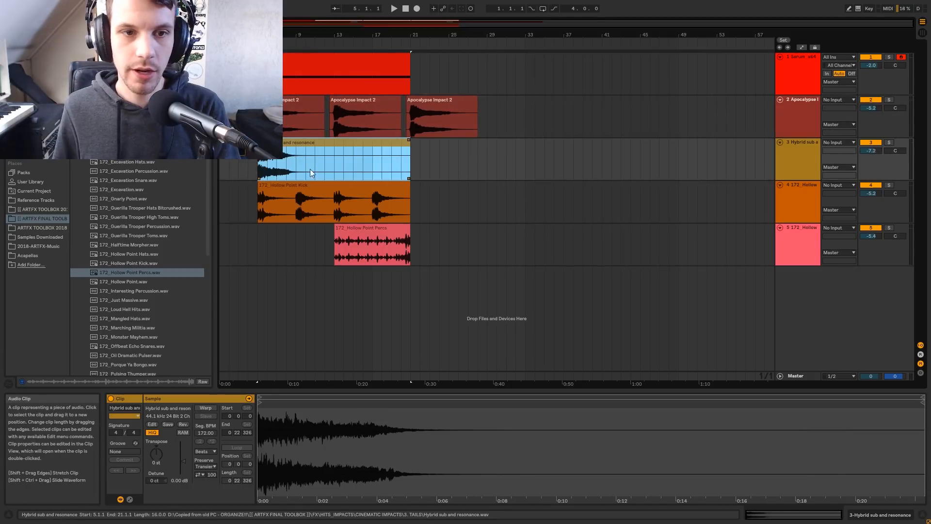
Step: Select the 172_Hollow Point Kick clip and audition its track in solo
click(316, 196)
click(889, 184)
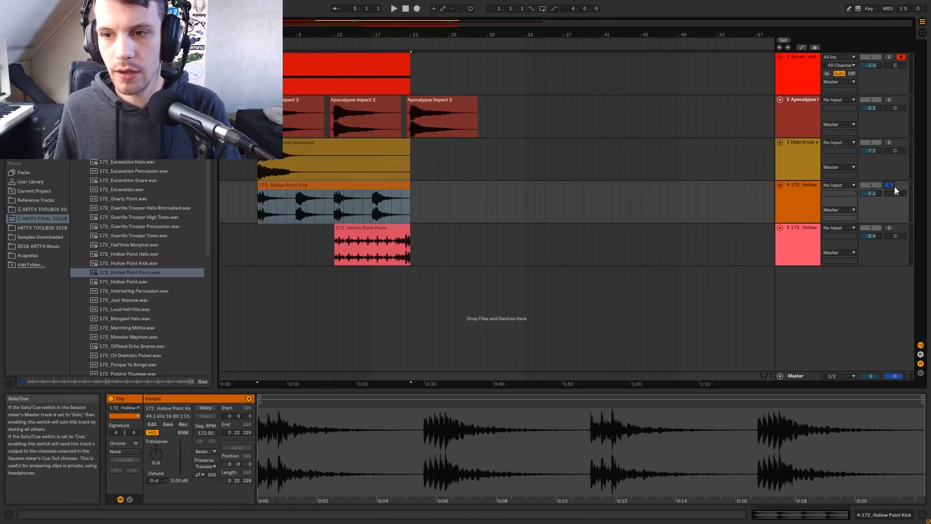
key(space)
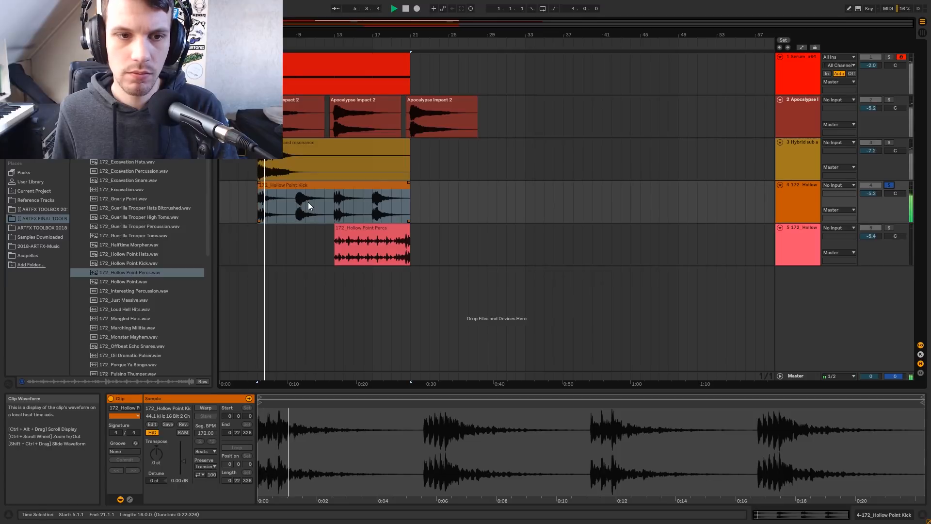
Step: Audition the 172_Hollow Point Percs clip in solo, unsolo its track and place the insert marker at bar 4
click(363, 229)
click(889, 228)
key(space)
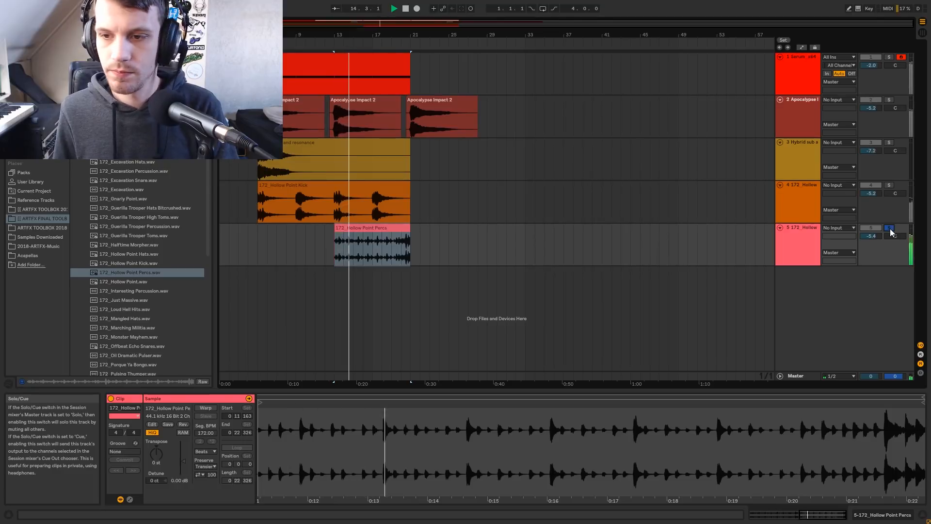
key(space)
click(889, 228)
click(257, 246)
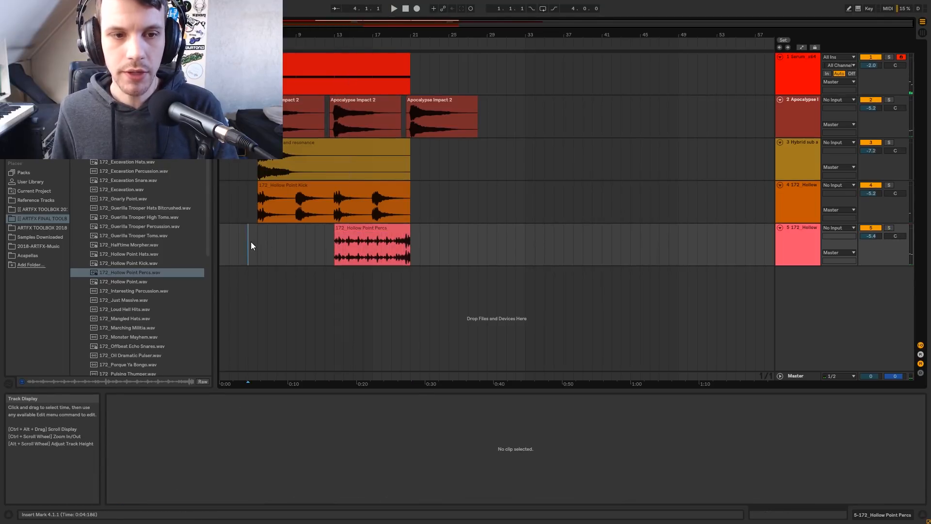
click(251, 242)
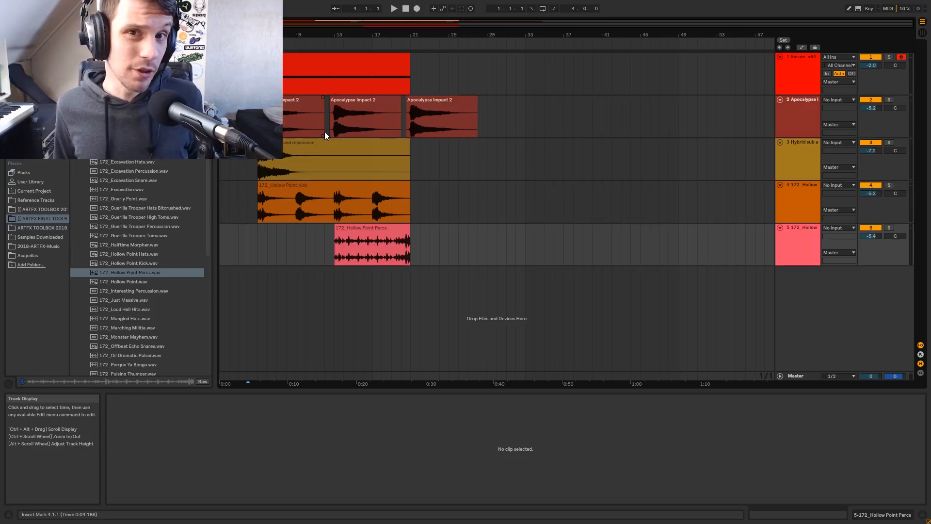